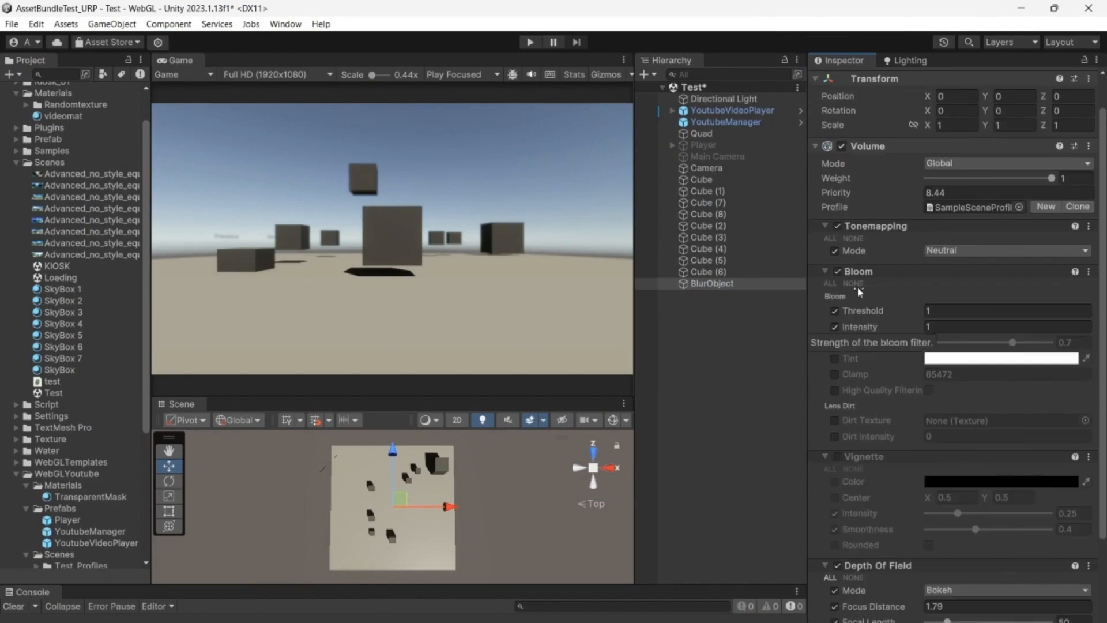
Disable the volume's Bloom and Tonemapping overrides and set the Depth Of Field focus distance to about 3.92.
left_click(838, 270)
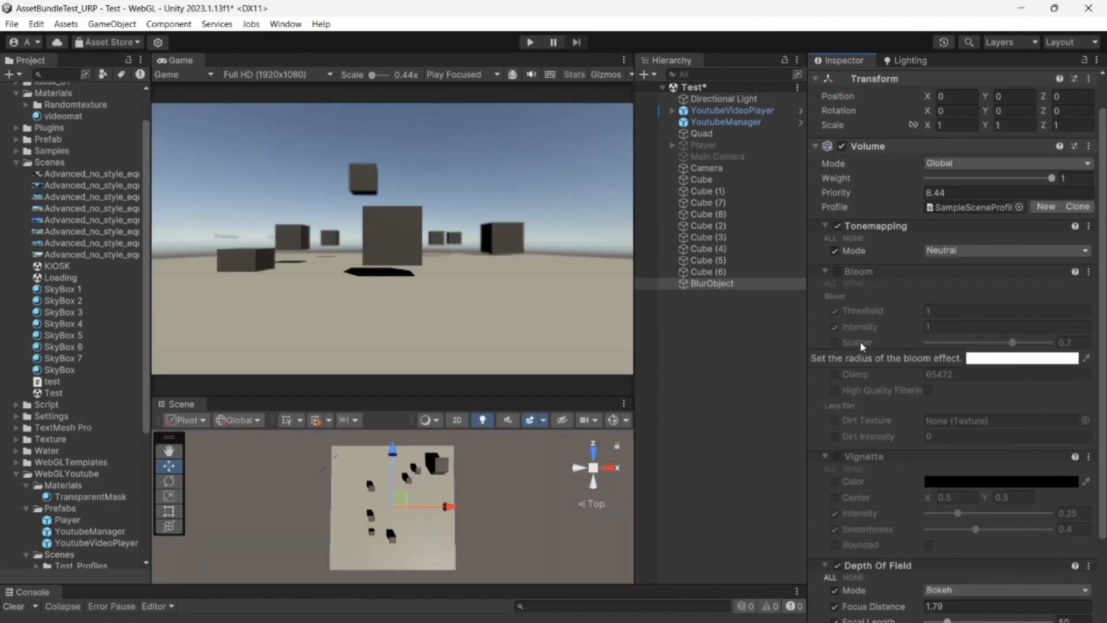
left_click(837, 226)
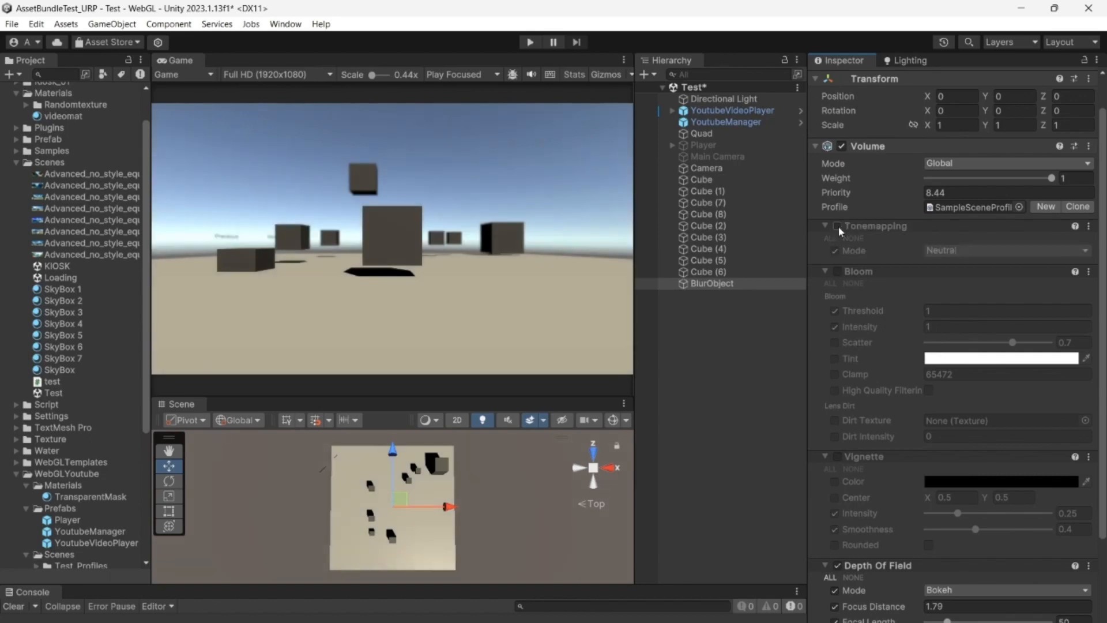
scroll(865, 362, "down", 3)
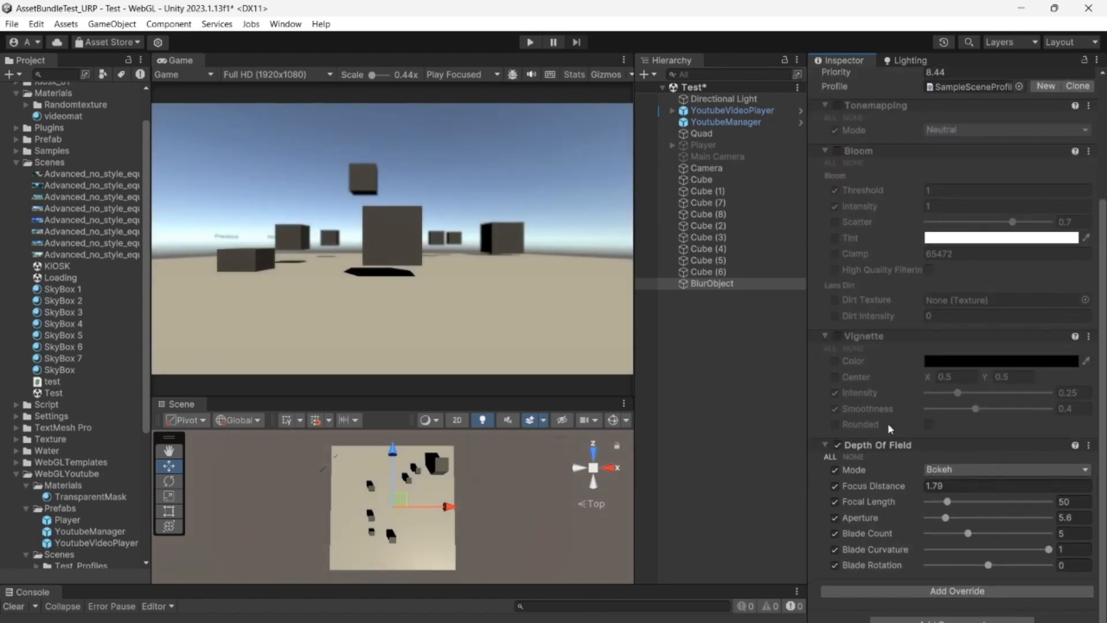
left_click_drag(919, 483, 897, 460)
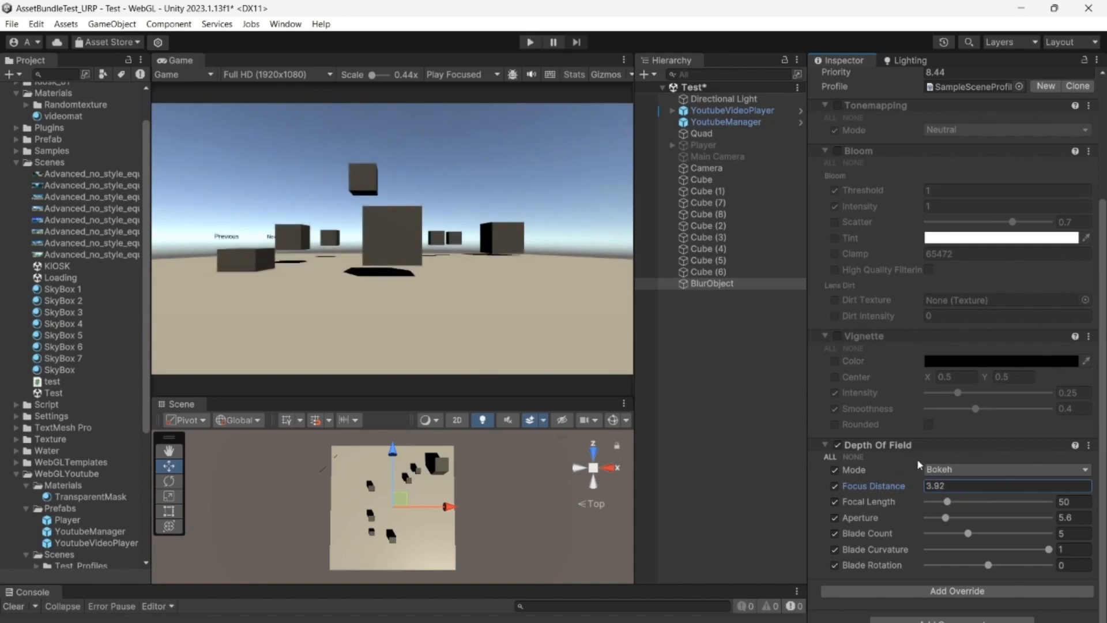
Switch the Depth Of Field mode to Gaussian and try adjusting its Start distance.
left_click(938, 469)
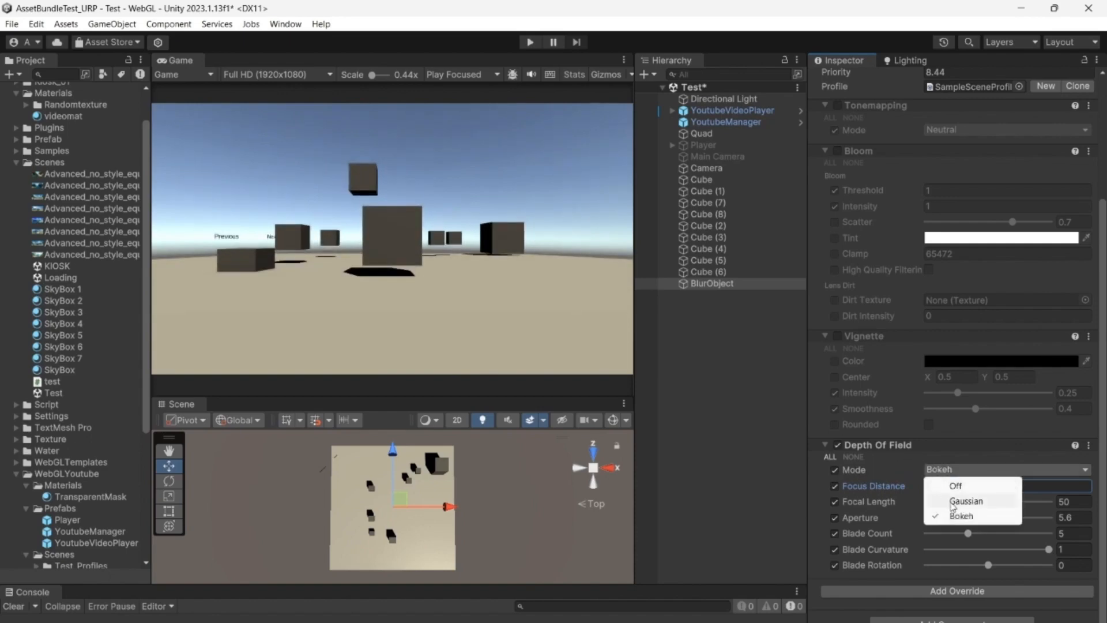
left_click(952, 505)
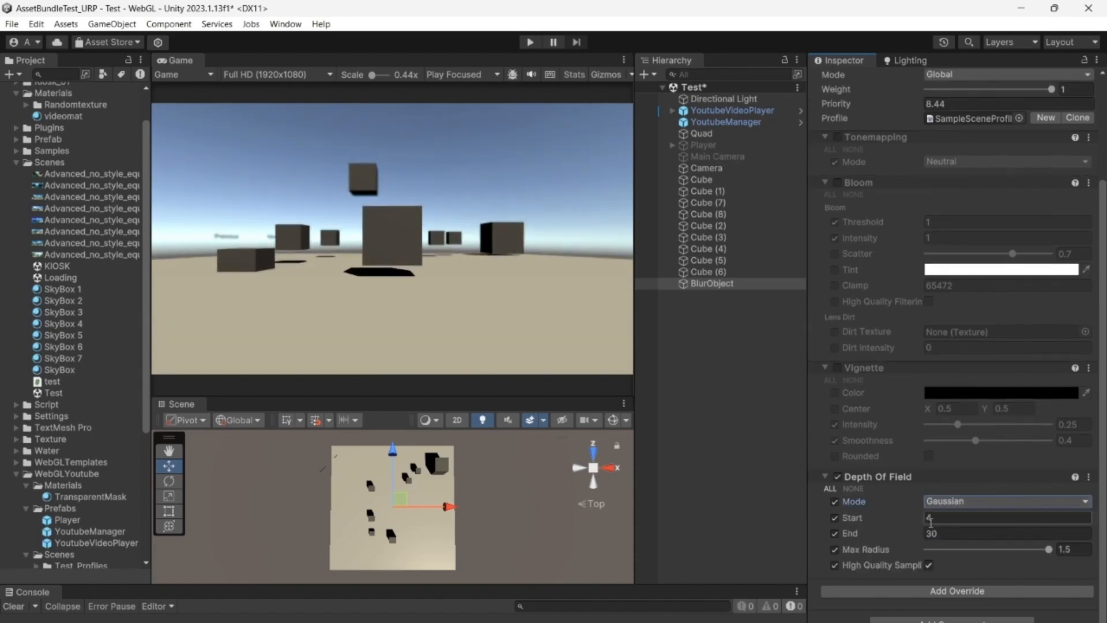
left_click_drag(921, 519, 992, 497)
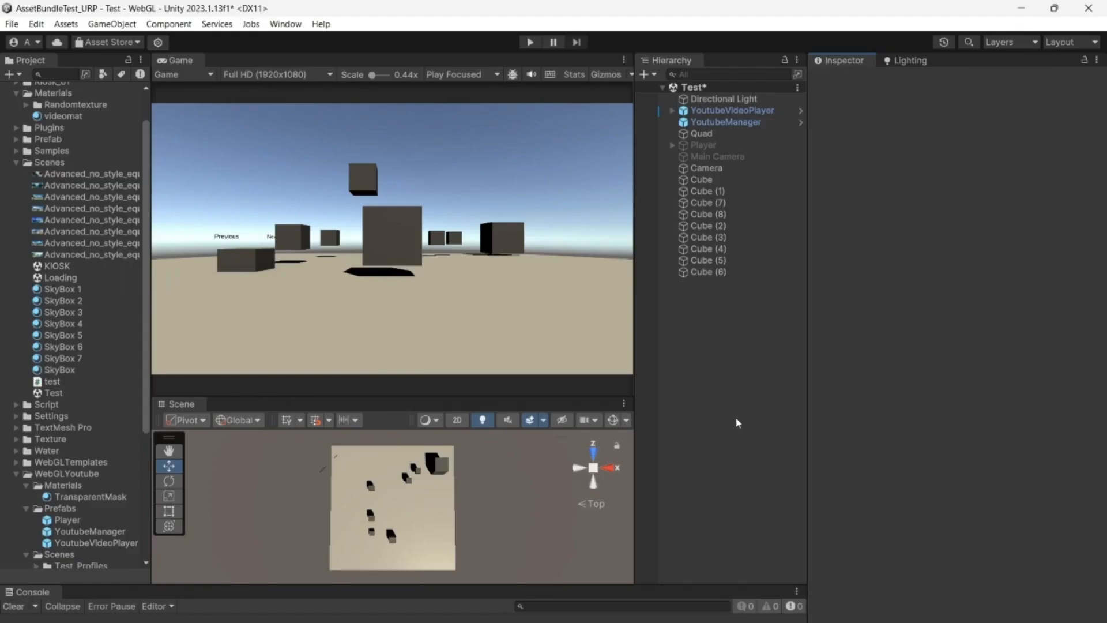
Duplicate Cube (6) and move the copy along the Z axis to about 0.2.
left_click(701, 180)
left_click(711, 192)
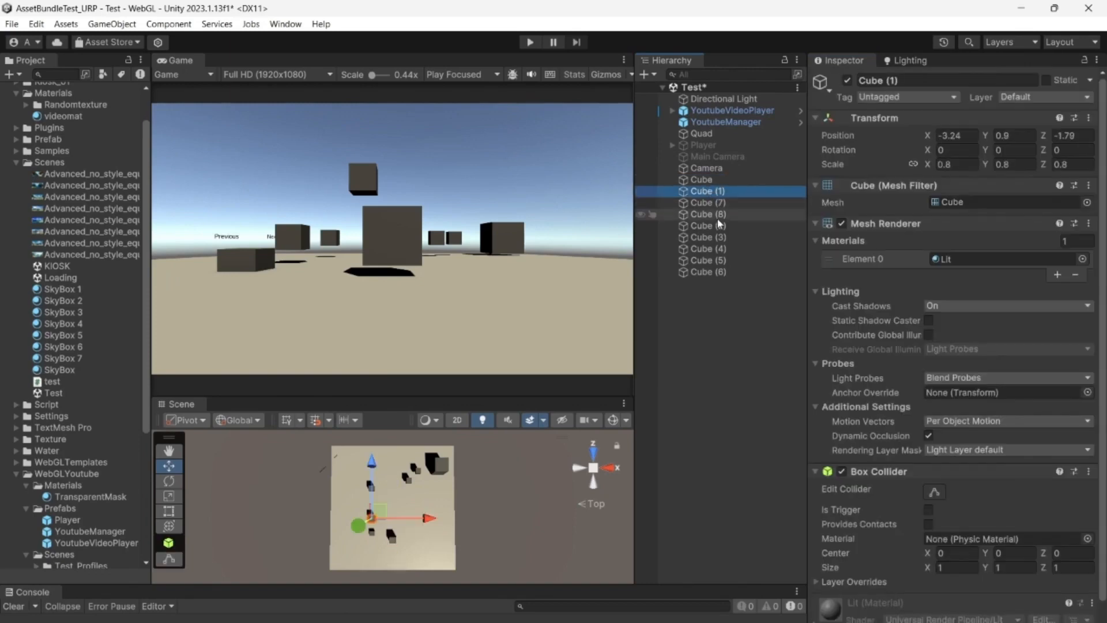
left_click(710, 214)
left_click(715, 249)
left_click(719, 260)
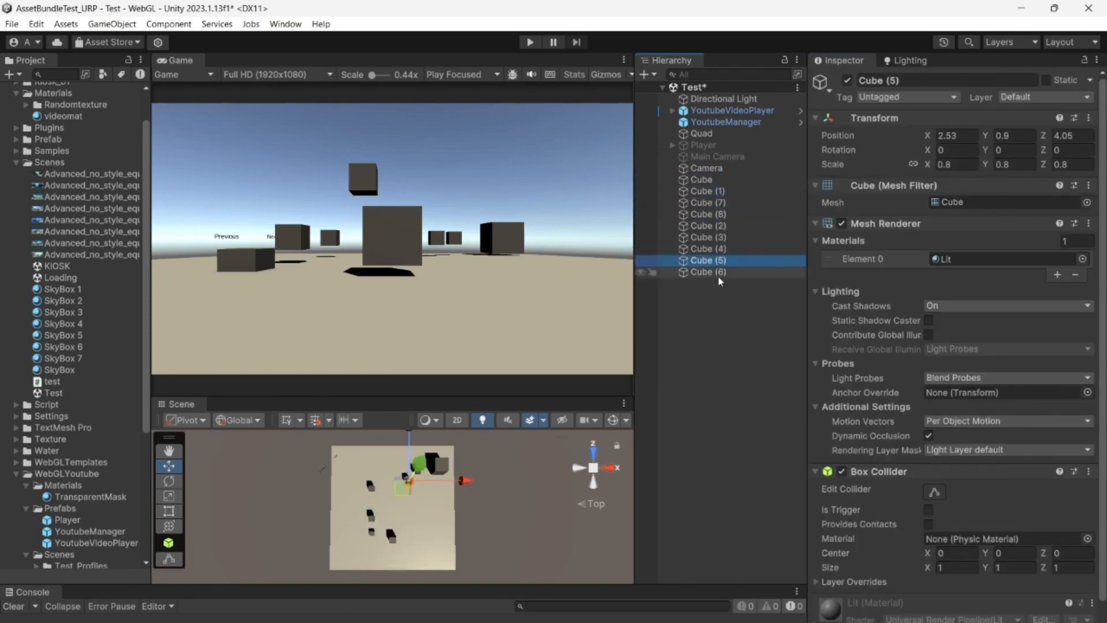
left_click(718, 272)
key("ctrl+d")
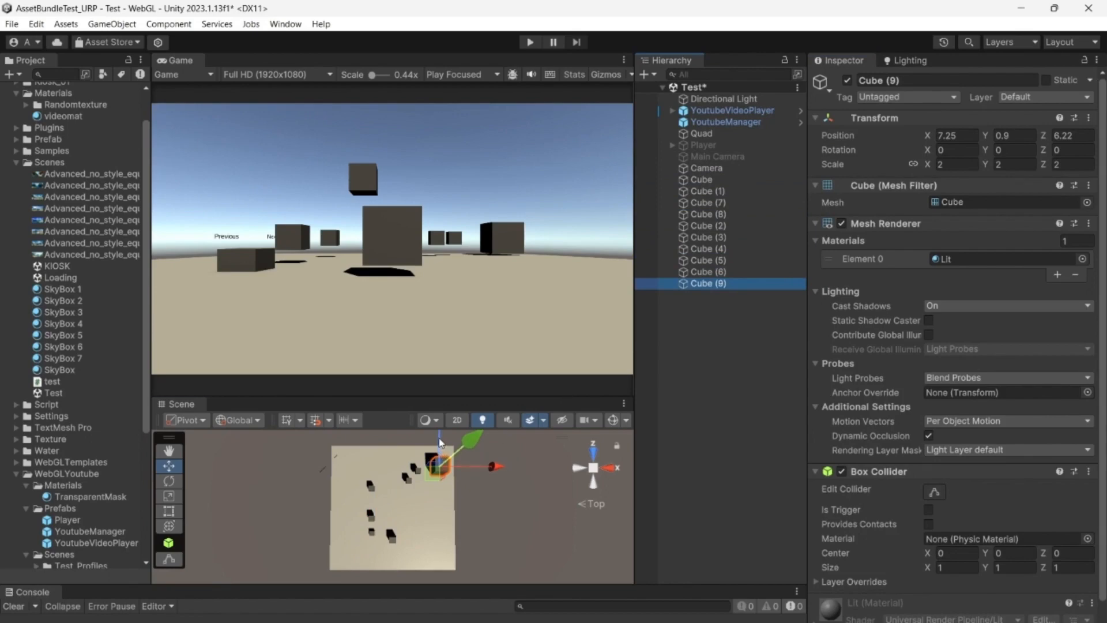
left_click_drag(439, 443, 440, 481)
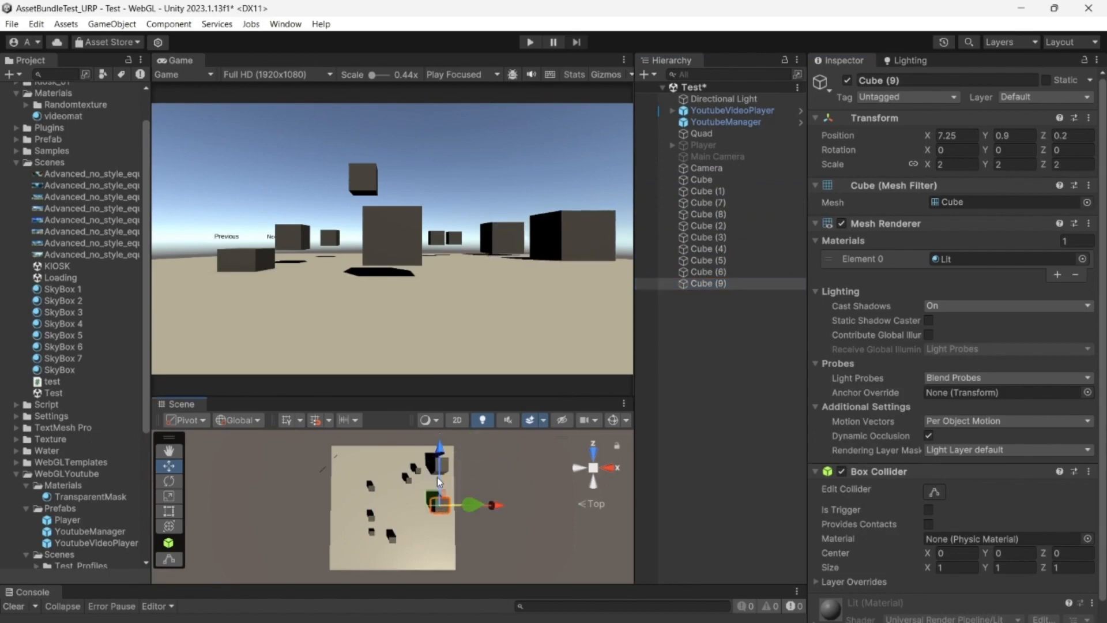
Create an empty game object in the scene and name it BlurObject.
left_click(704, 340)
right_click(700, 321)
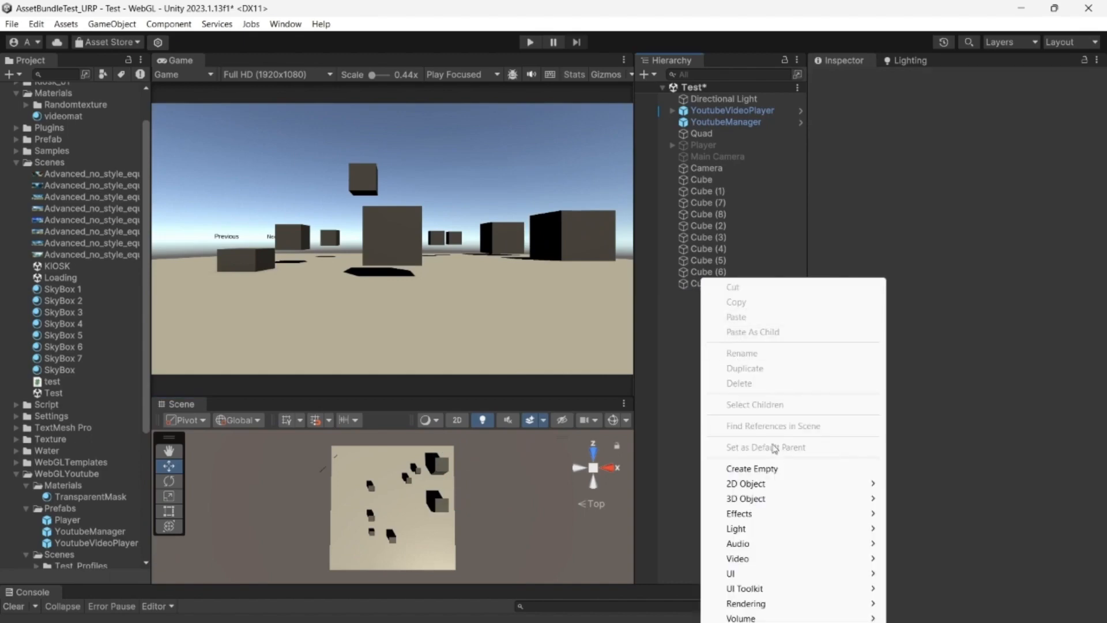
left_click(772, 468)
type("BlurObject")
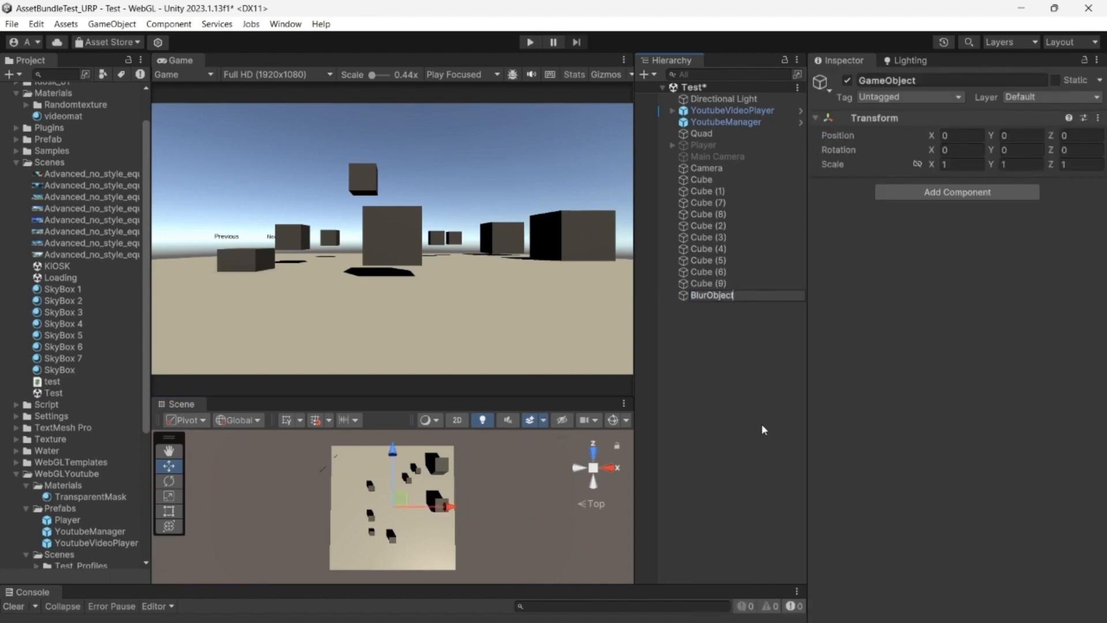
key("Return")
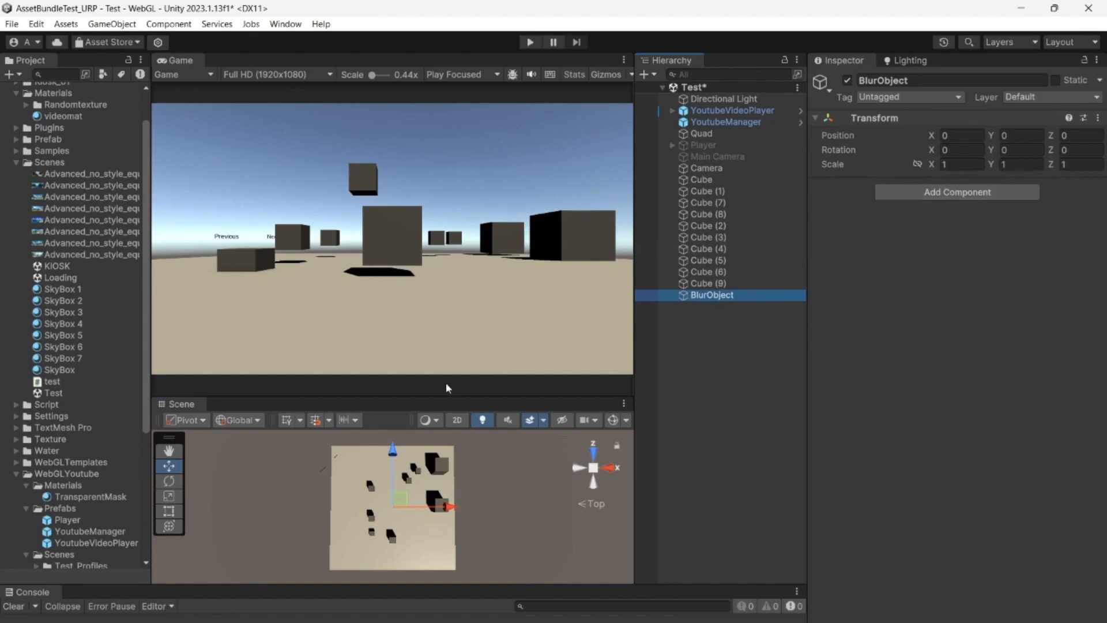
Move BlurObject along the Z axis to about -10.2 and enlarge the Scene view.
left_click_drag(393, 456, 392, 512)
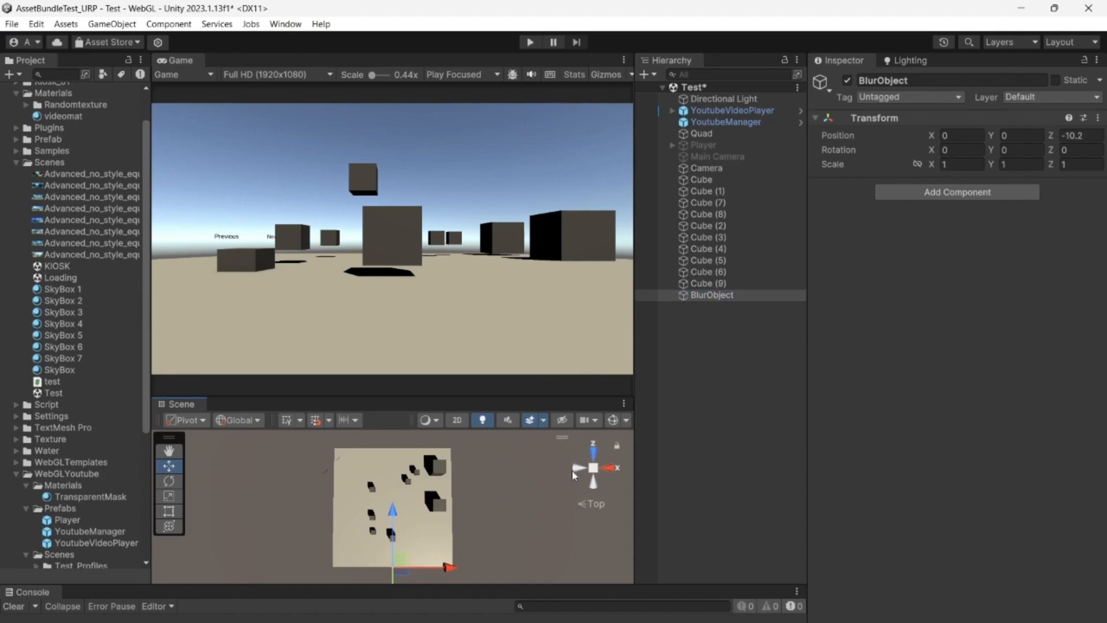
scroll(510, 490, "down", 2)
left_click(592, 483)
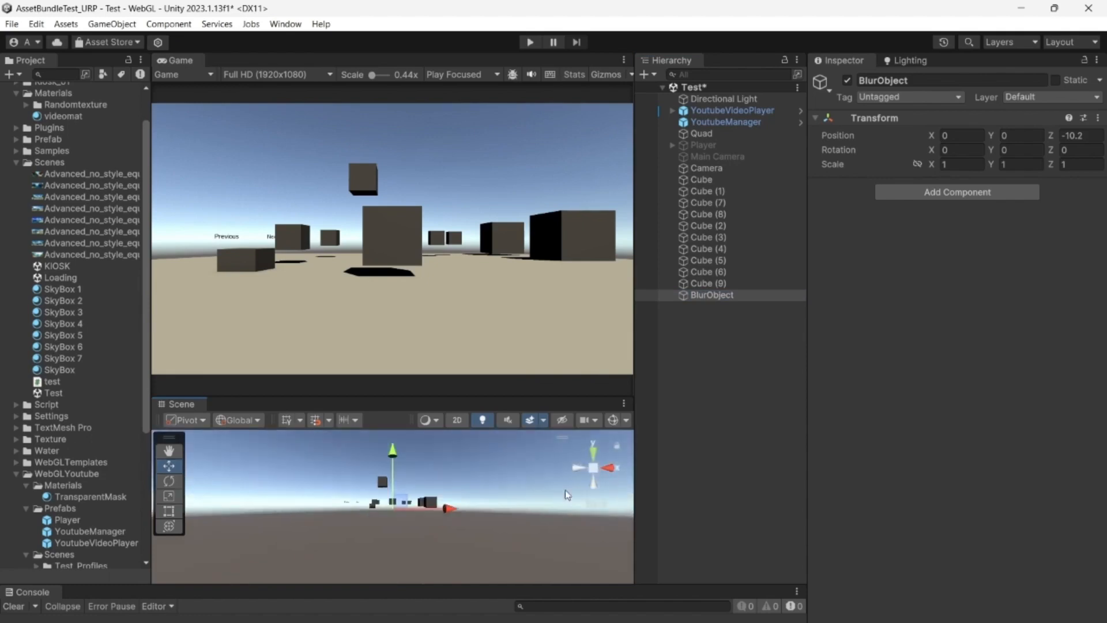
left_click(594, 450)
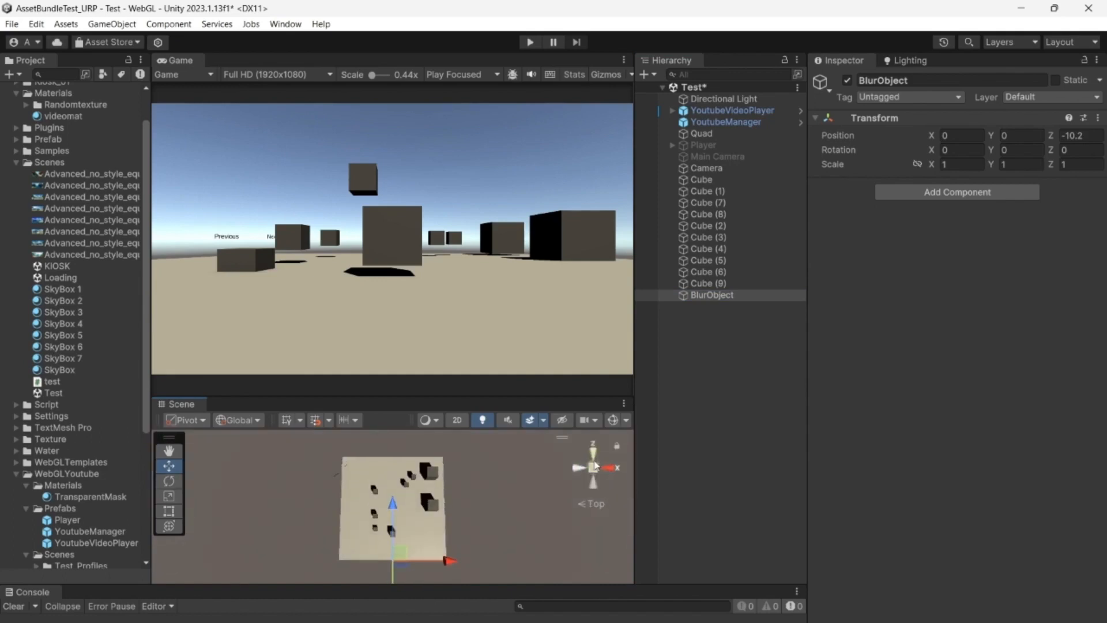
left_click_drag(438, 396, 457, 330)
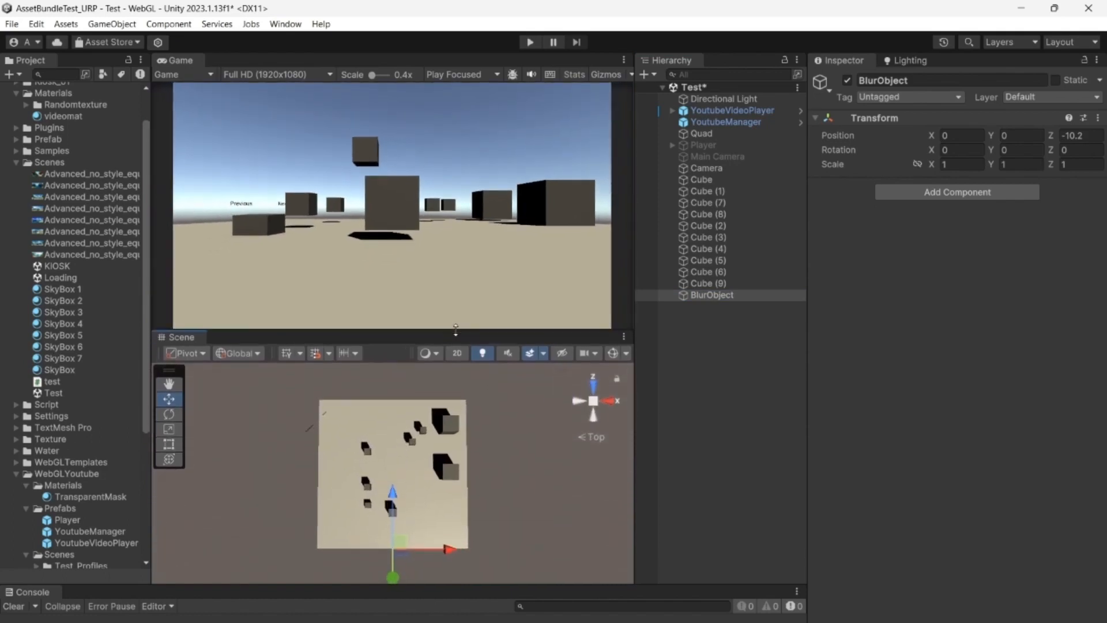
Add a Volume component to BlurObject and make sure Post Processing is enabled on the Camera object.
left_click(948, 195)
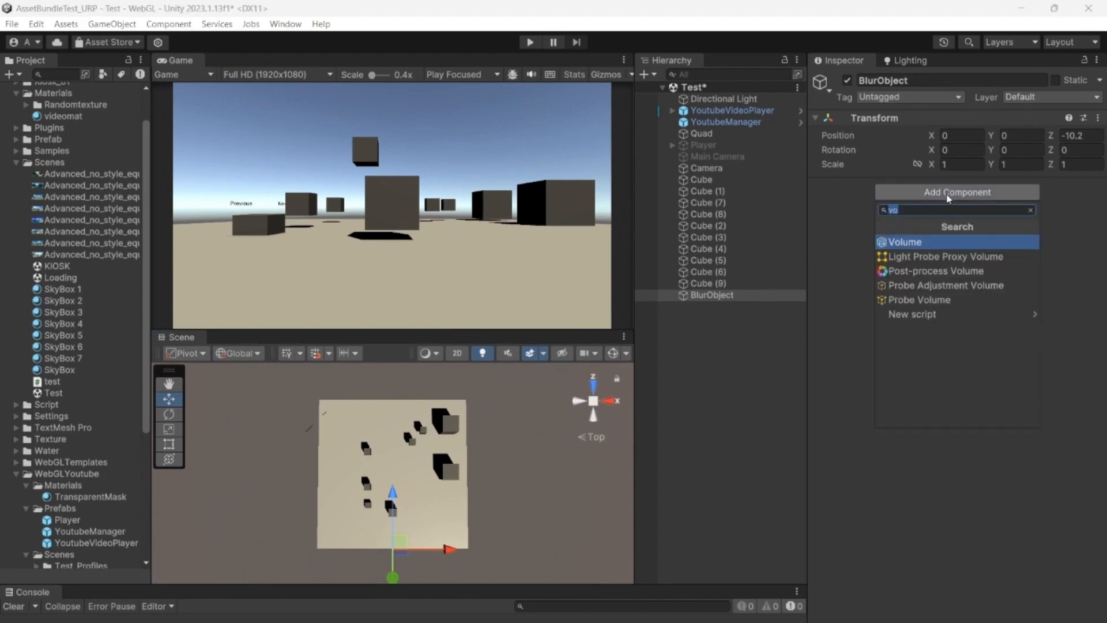
type("vol")
key("Return")
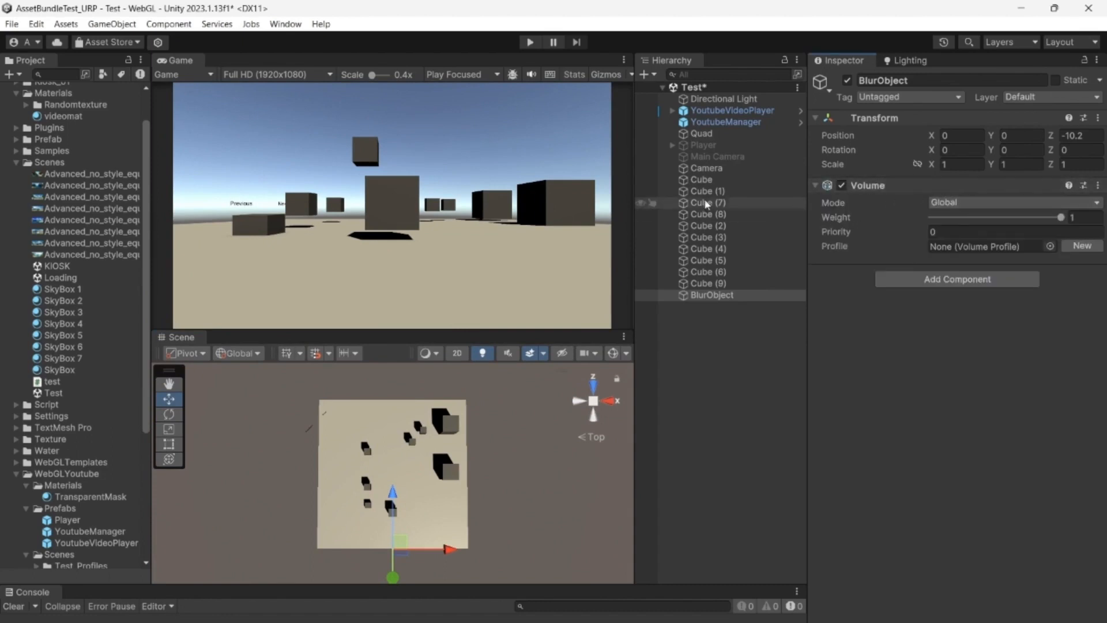
left_click(720, 171)
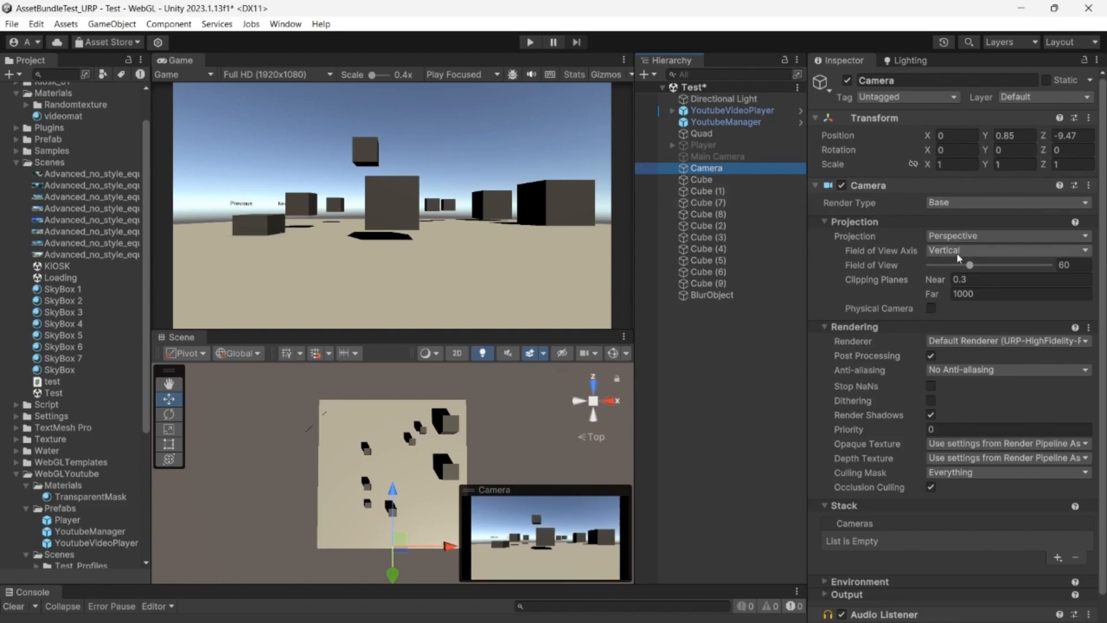
left_click(931, 357)
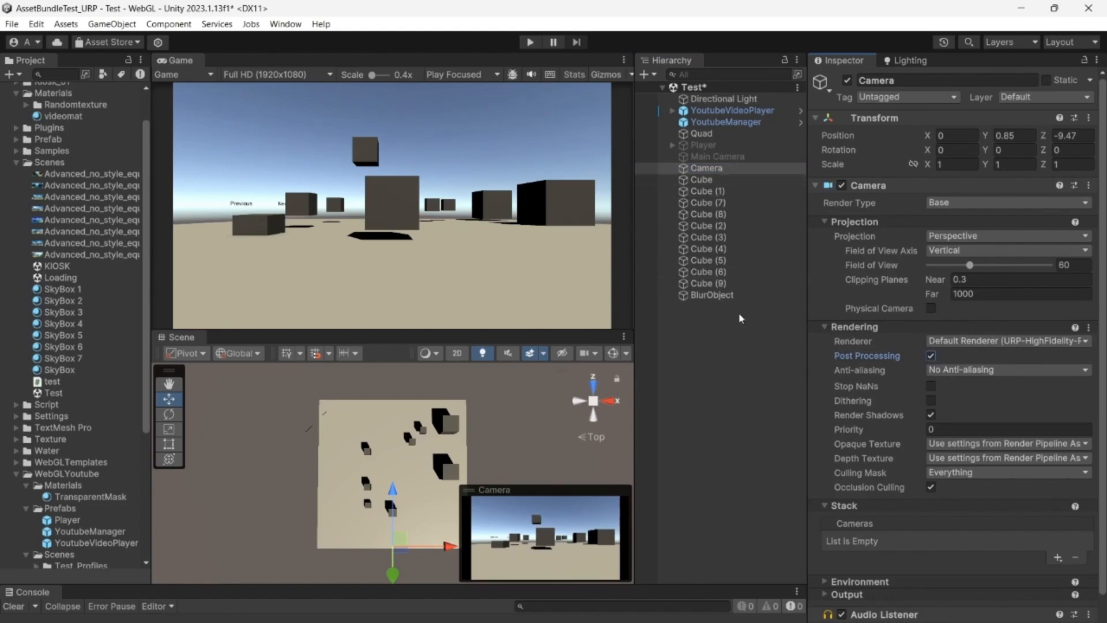
Create a new volume profile for BlurObject and add the Depth Of Field post-processing override to it.
left_click(736, 295)
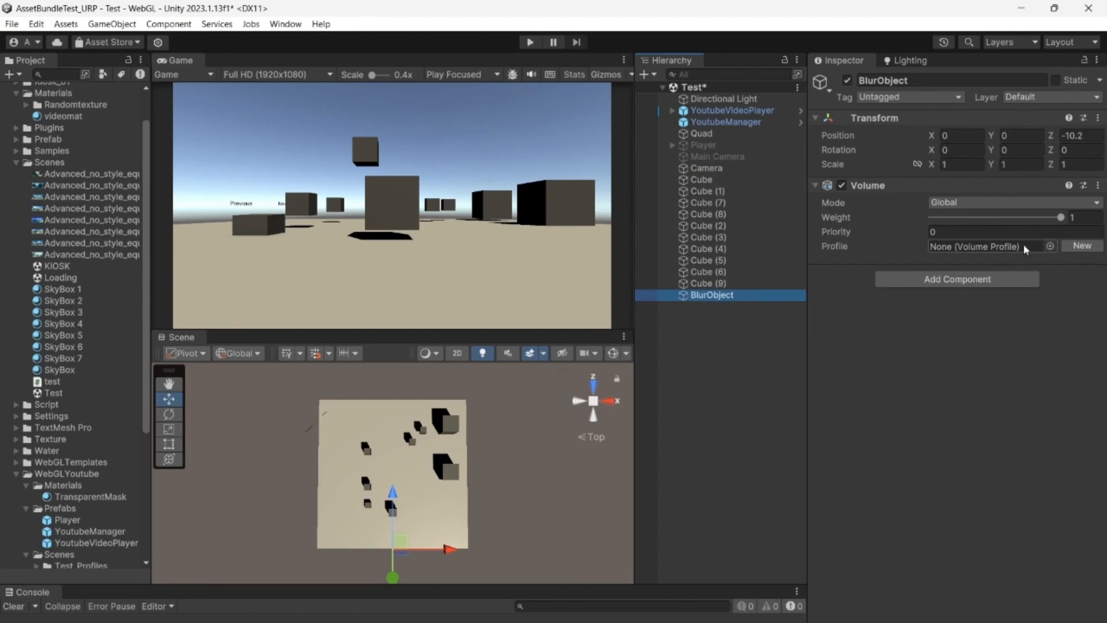
left_click(1082, 246)
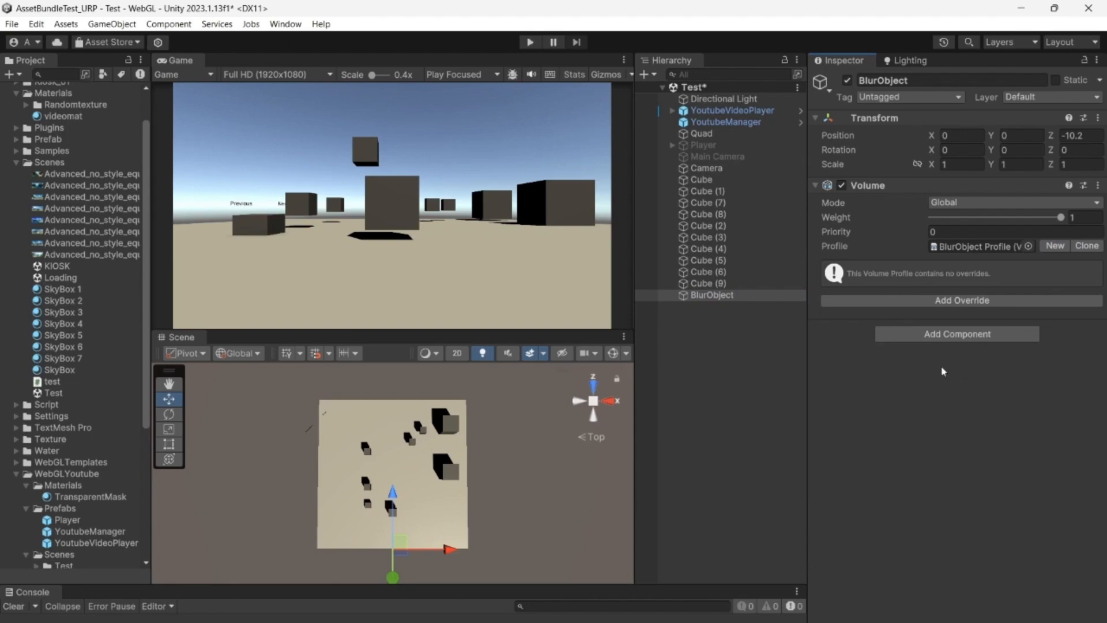
left_click(982, 301)
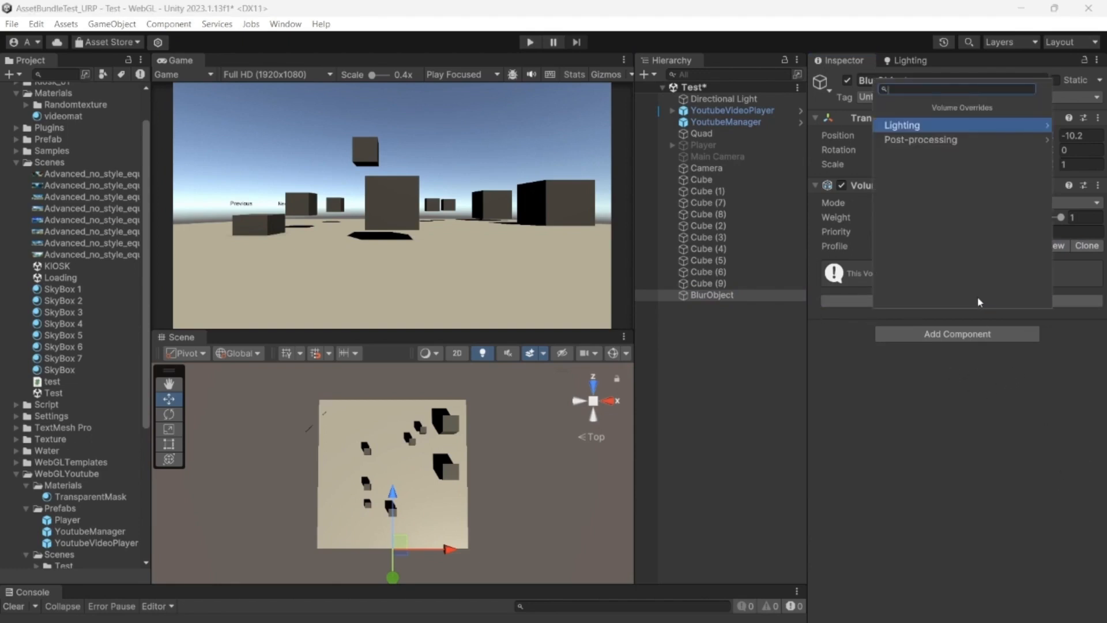
left_click(964, 140)
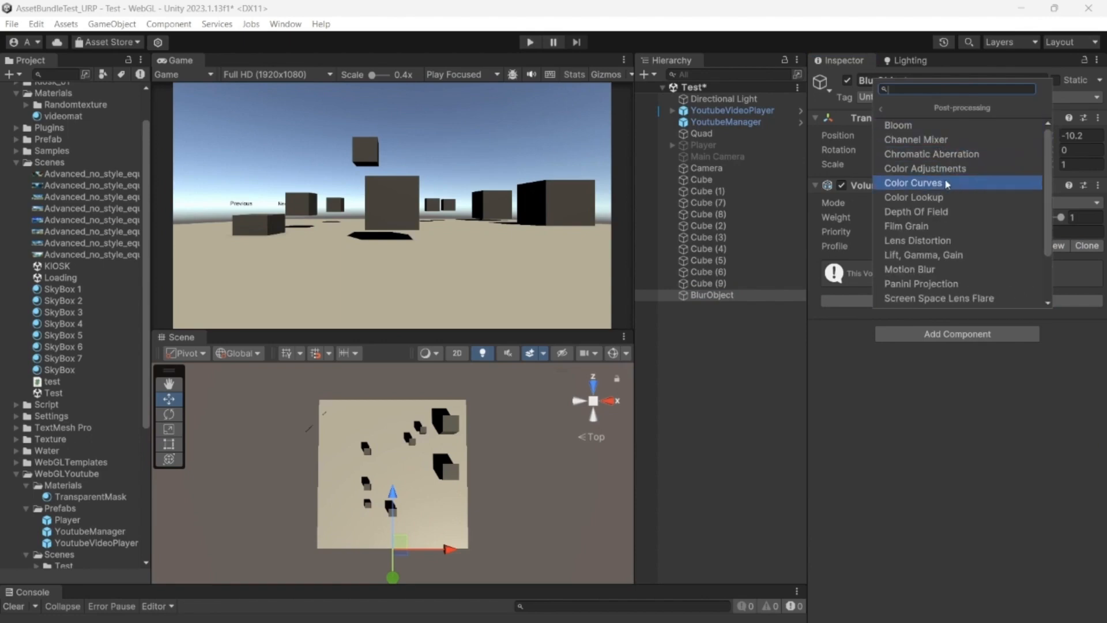
left_click(938, 211)
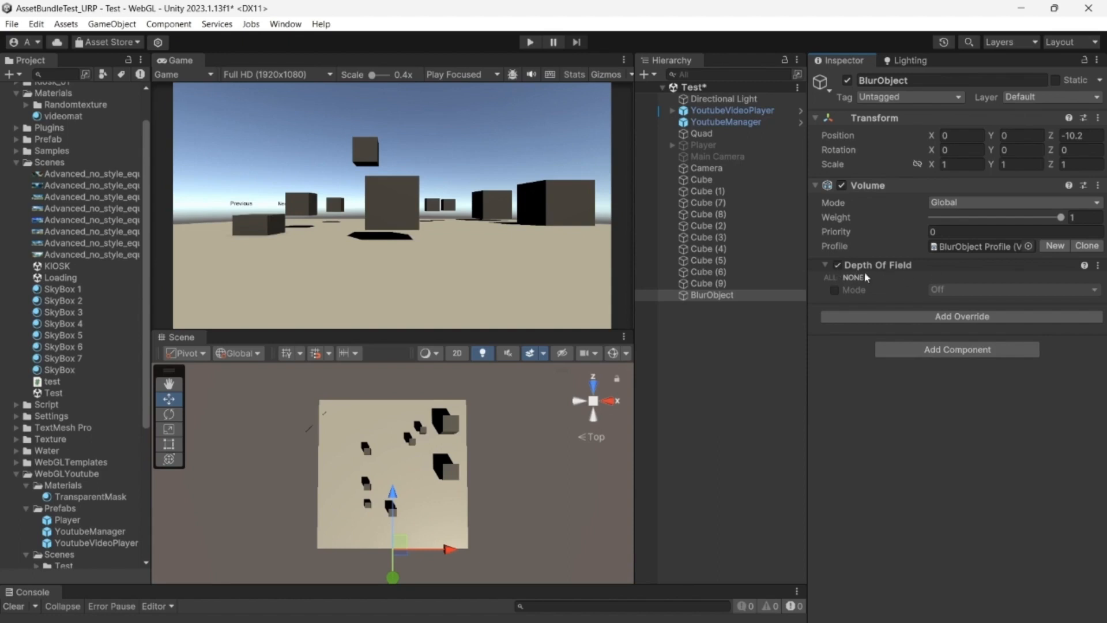
Enable the Depth Of Field Mode override and set it to Gaussian.
left_click(834, 290)
left_click(945, 290)
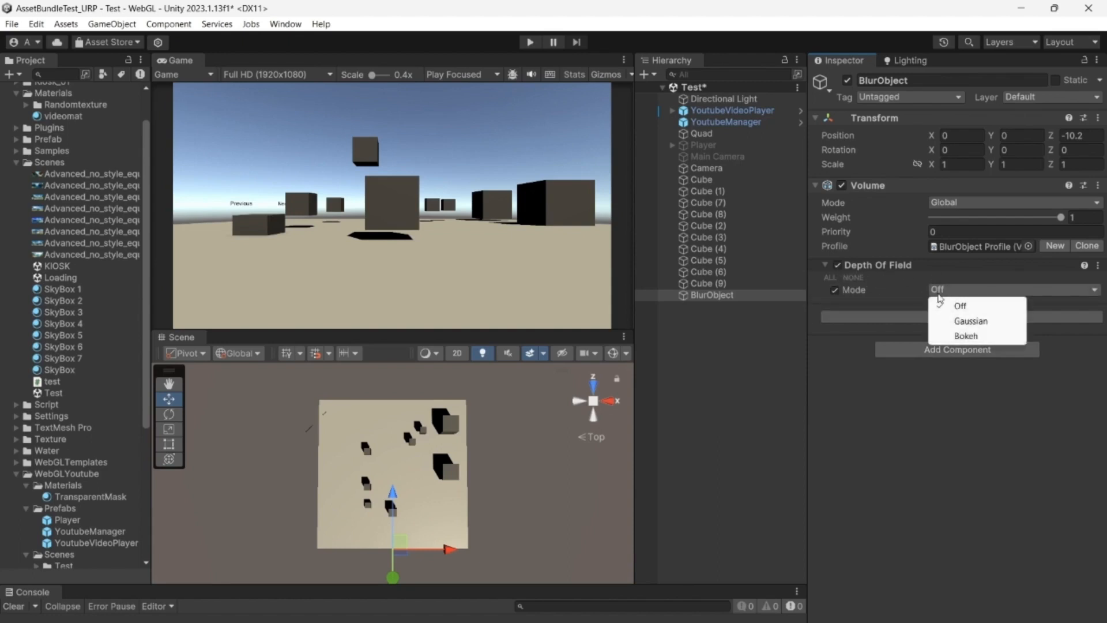
left_click(966, 327)
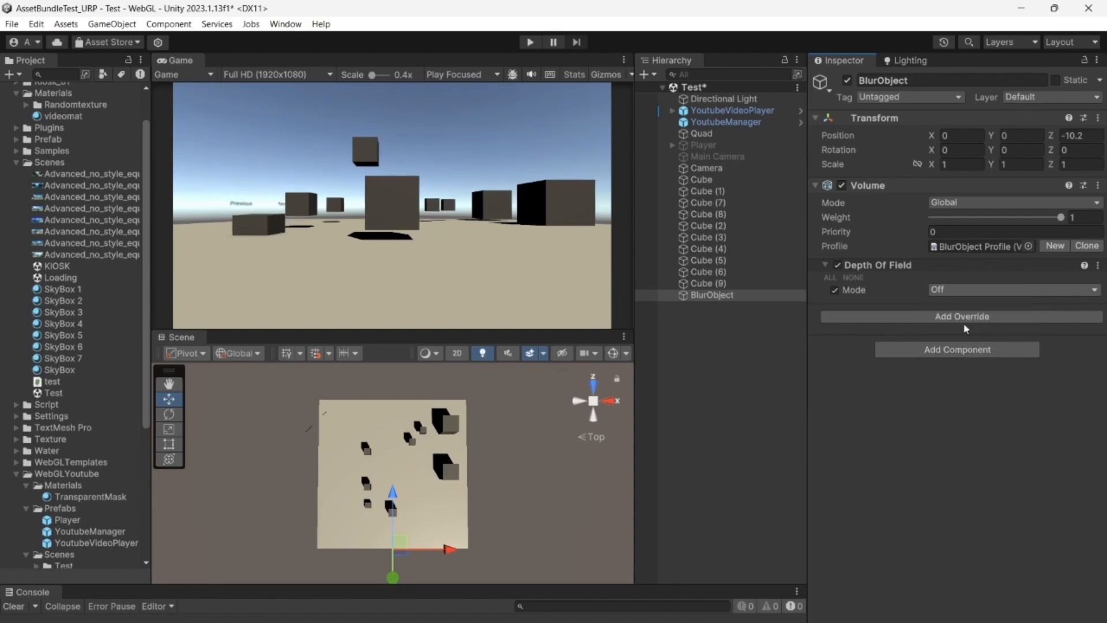
left_click(960, 503)
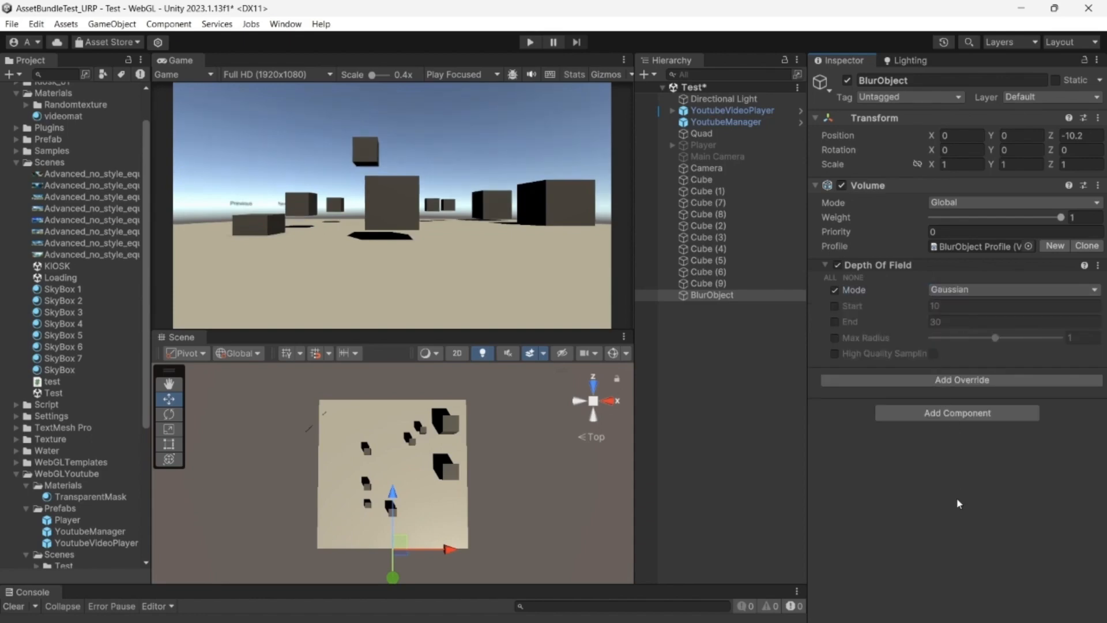
Enable the Depth Of Field Start and End overrides, setting Start to about 24.88 and End to about 45.97.
left_click(834, 306)
left_click(834, 322)
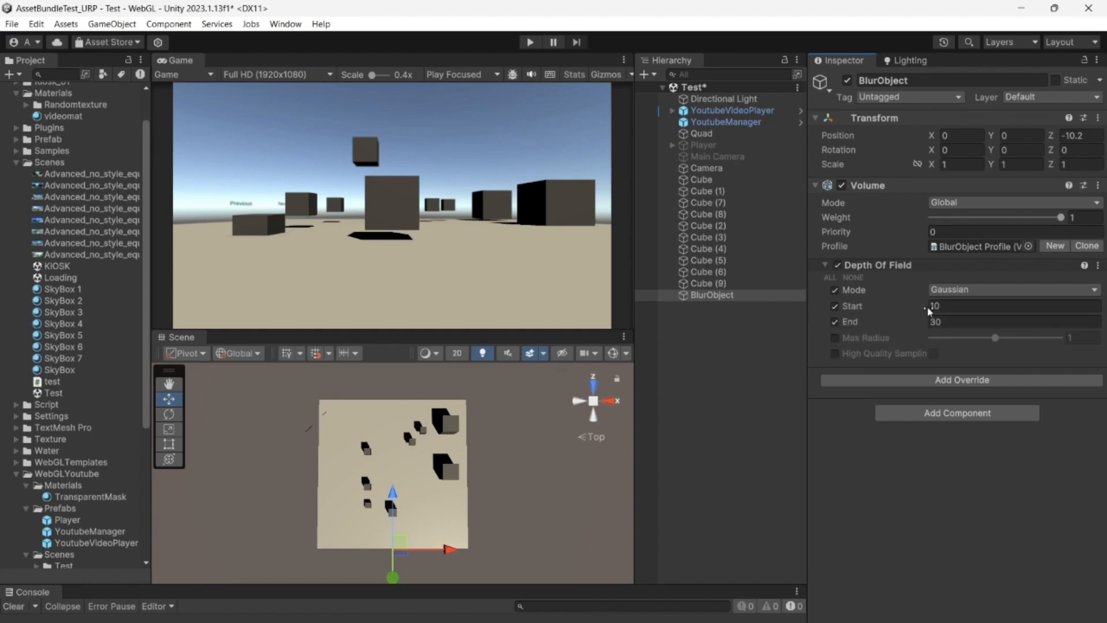
left_click_drag(928, 310, 976, 322)
left_click_drag(1051, 320, 1074, 321)
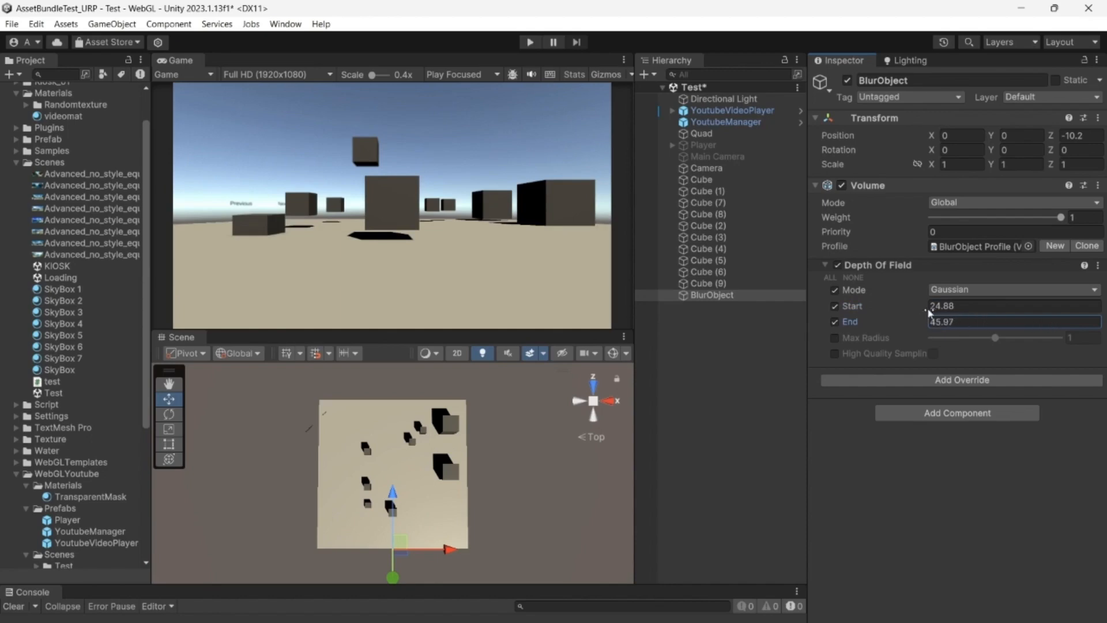
Try a Depth Of Field Start of about 245.1, reset it to 0, and raise it to about 54.8.
left_click_drag(924, 304, 939, 268)
left_click(968, 307)
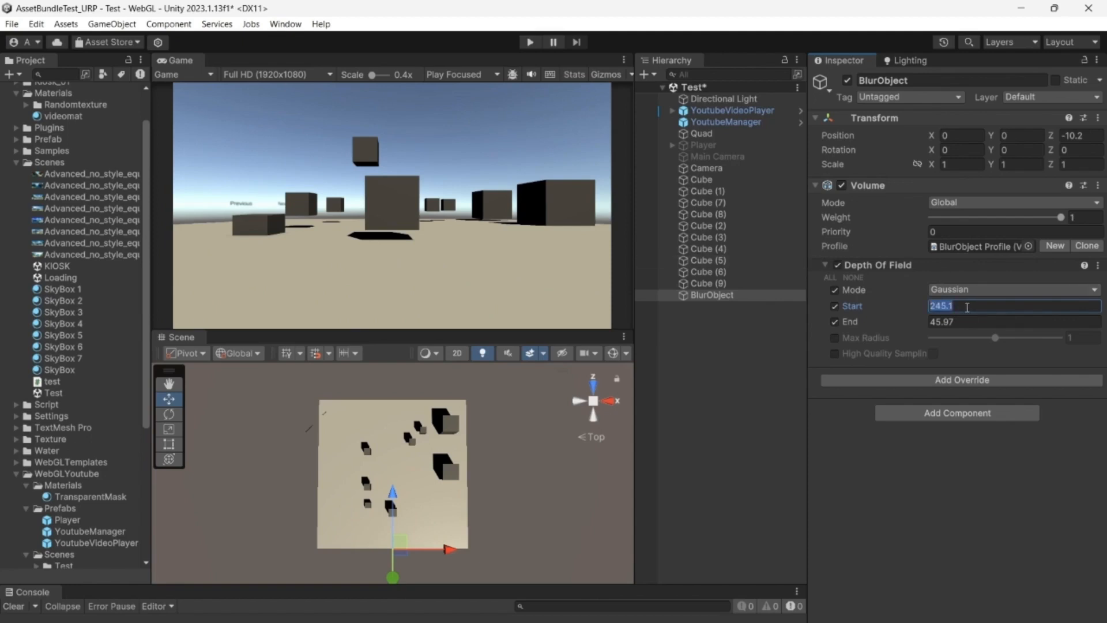
type("0")
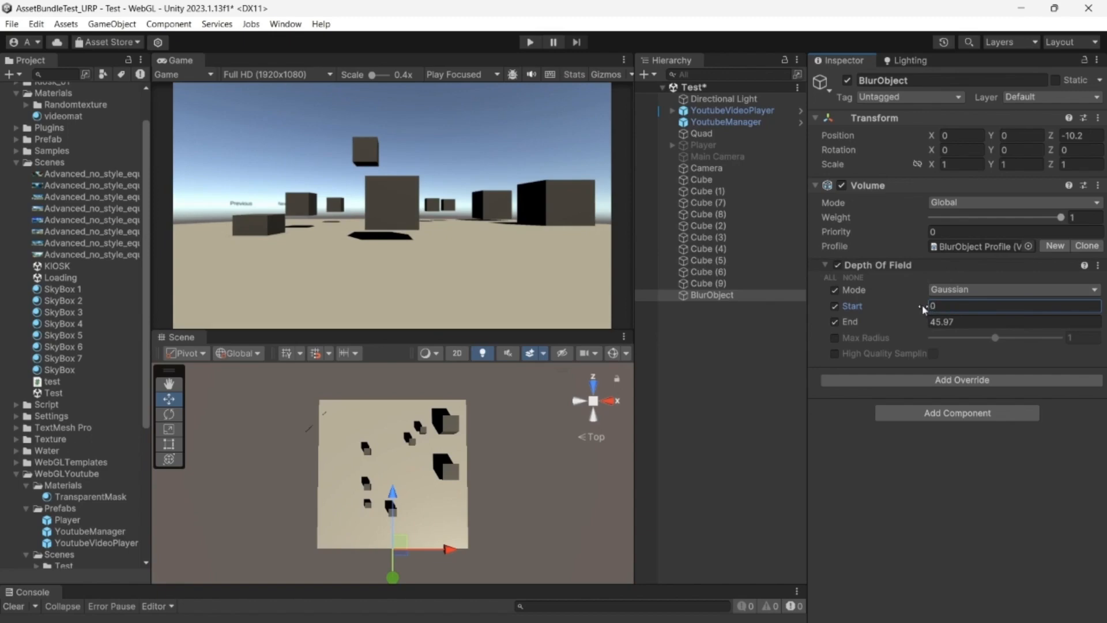
left_click_drag(852, 309, 1060, 295)
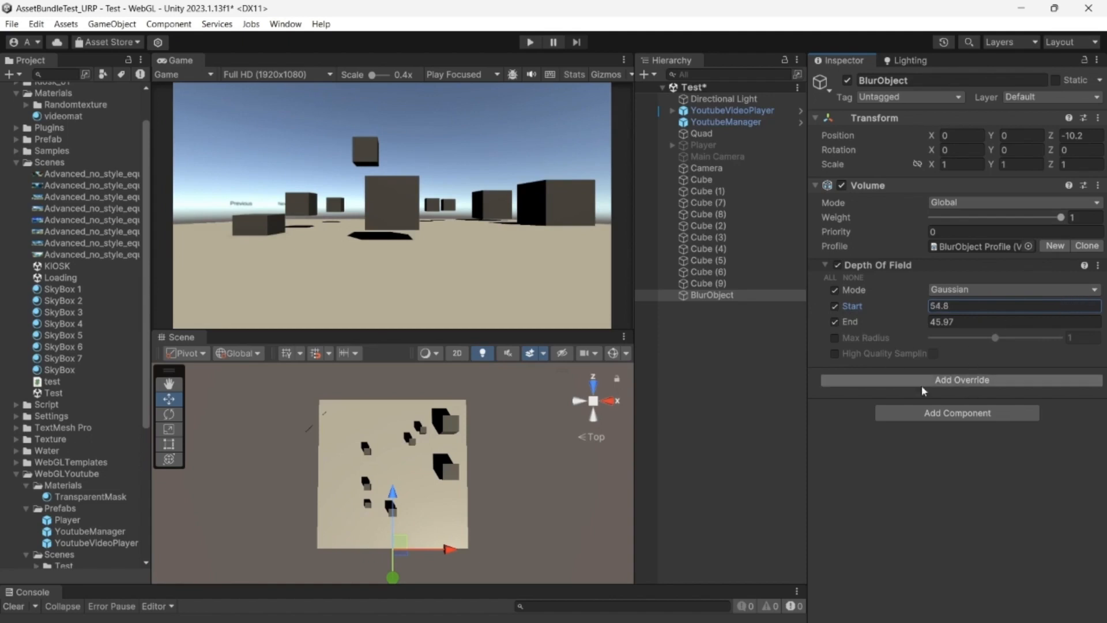
Enable the Depth Of Field Max Radius and High Quality Sampling overrides and lower Start to 0.
left_click(834, 338)
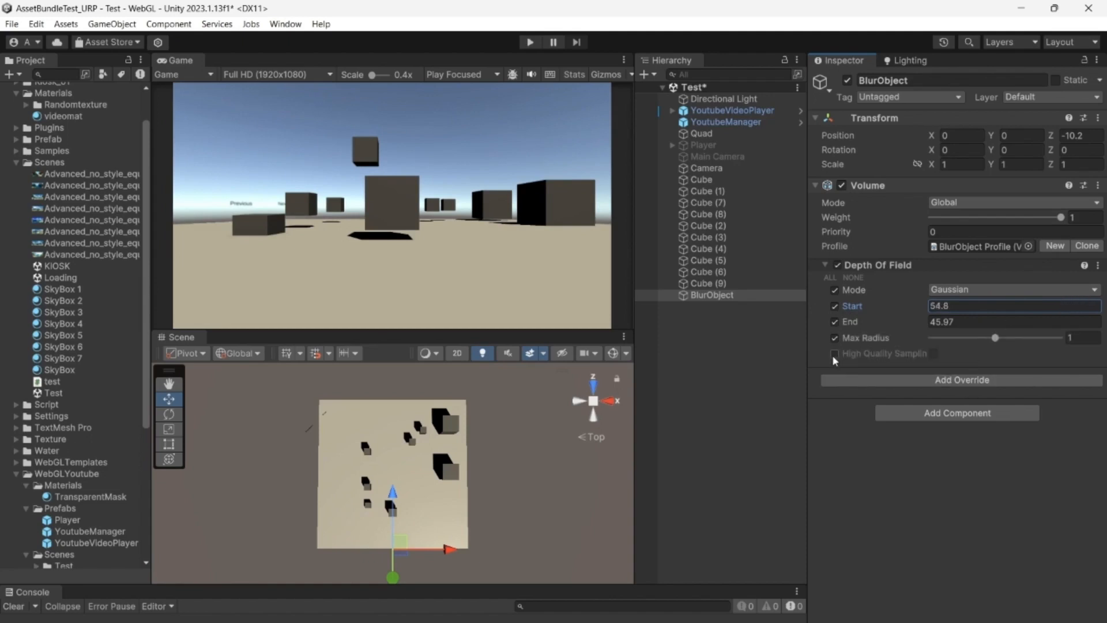
left_click(834, 353)
left_click_drag(926, 308, 903, 310)
left_click_drag(793, 308, 999, 326)
left_click_drag(925, 303, 664, 358)
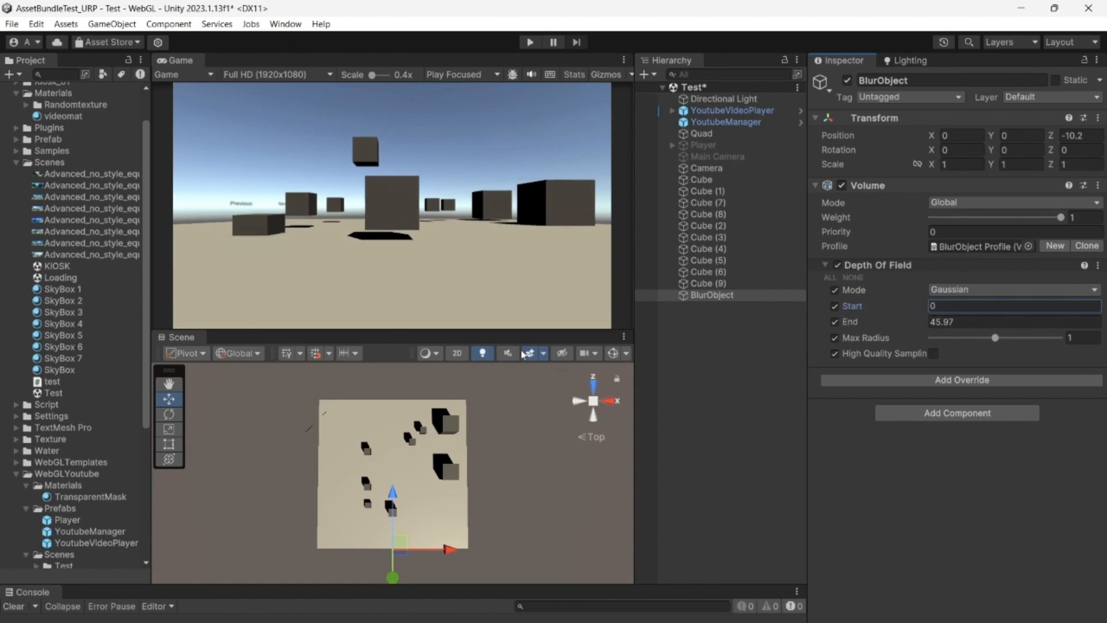
left_click_drag(506, 353, 721, 184)
Switch the Depth Of Field mode to Bokeh and enable all its overrides, from Focus Distance to Blade Rotation.
left_click(962, 290)
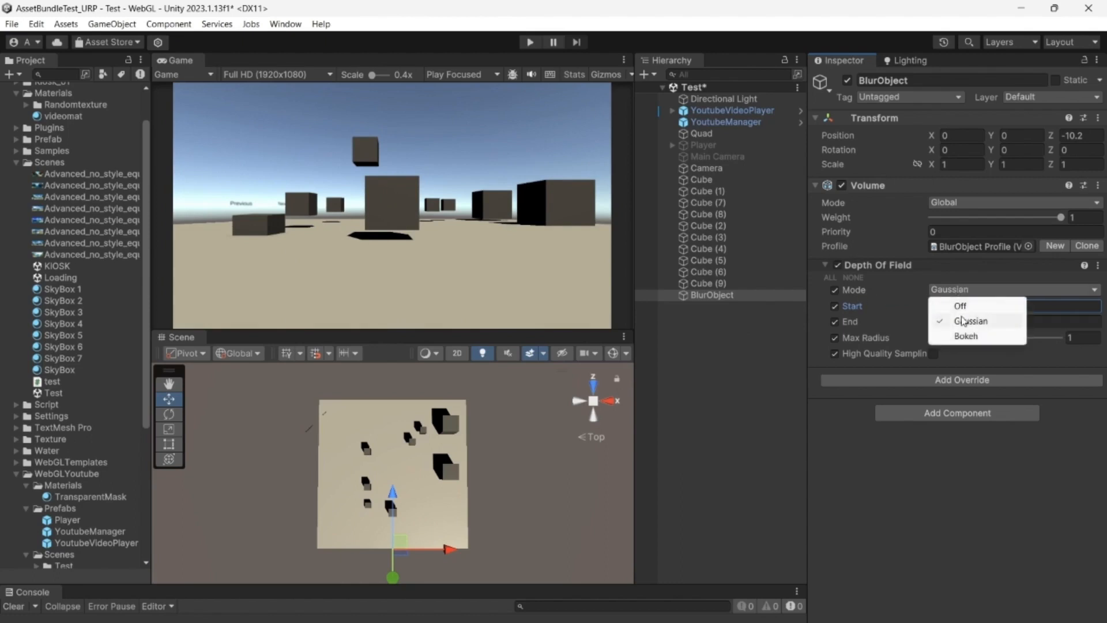
left_click(966, 336)
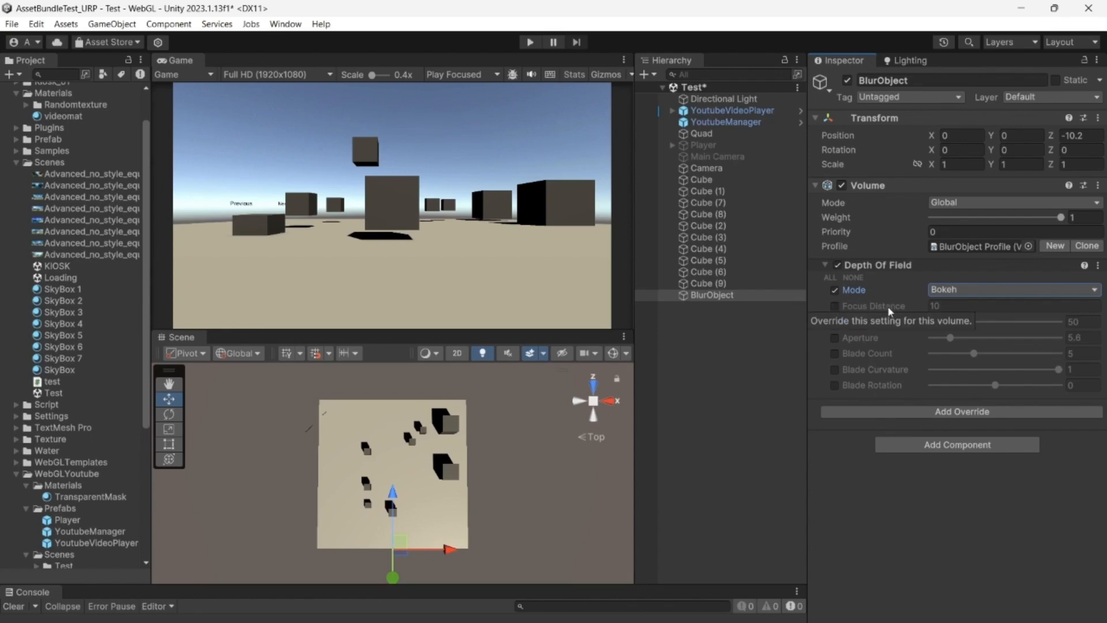
left_click(835, 306)
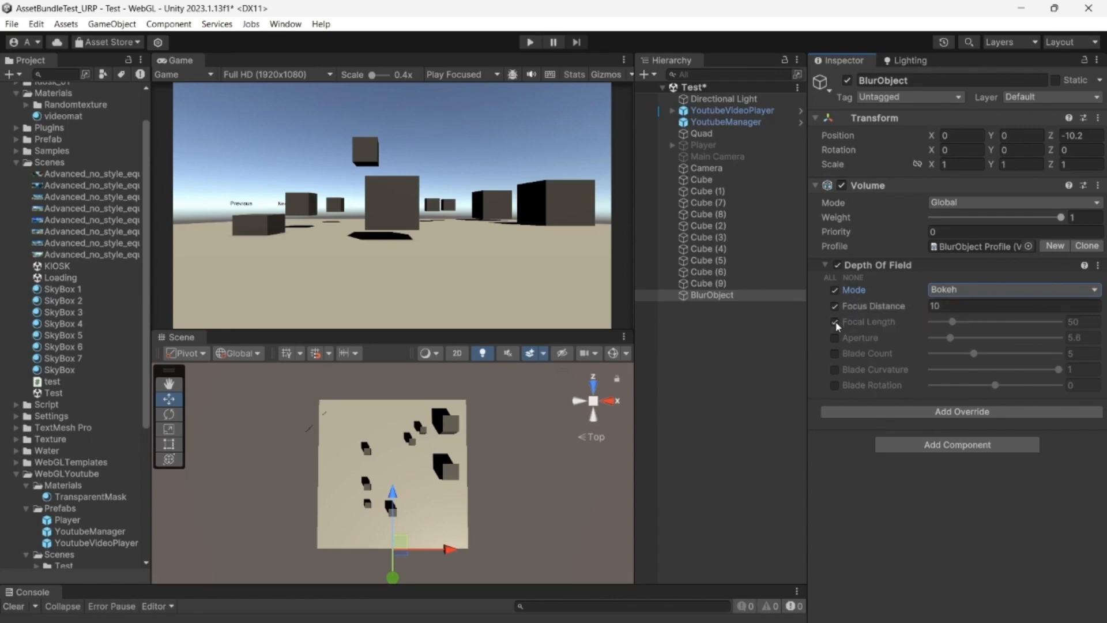
left_click(834, 338)
left_click(835, 353)
left_click(833, 370)
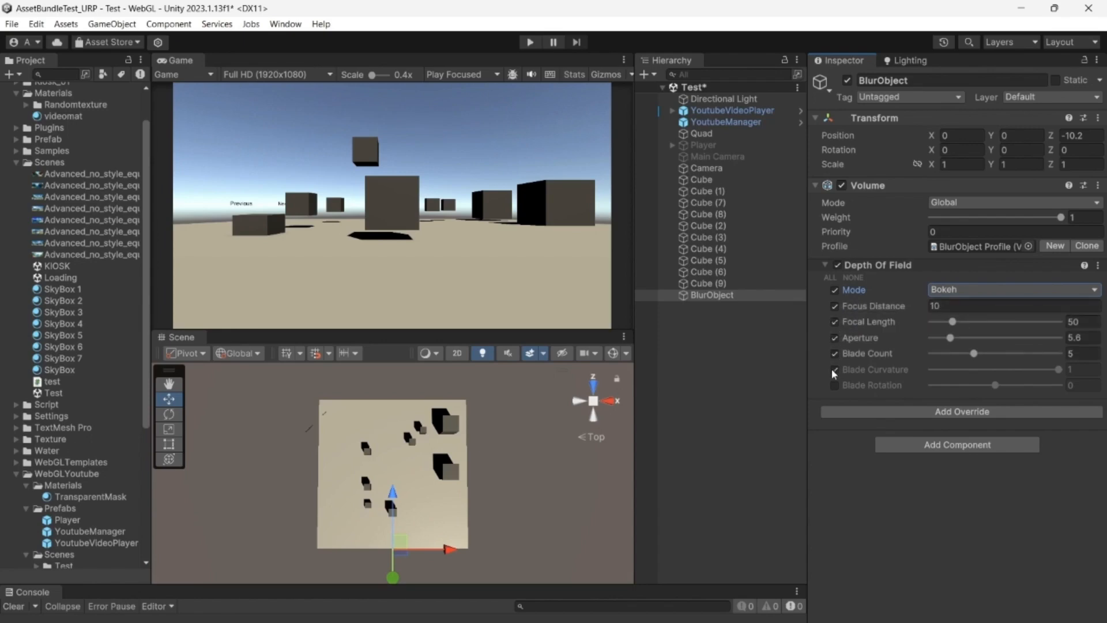
left_click(834, 385)
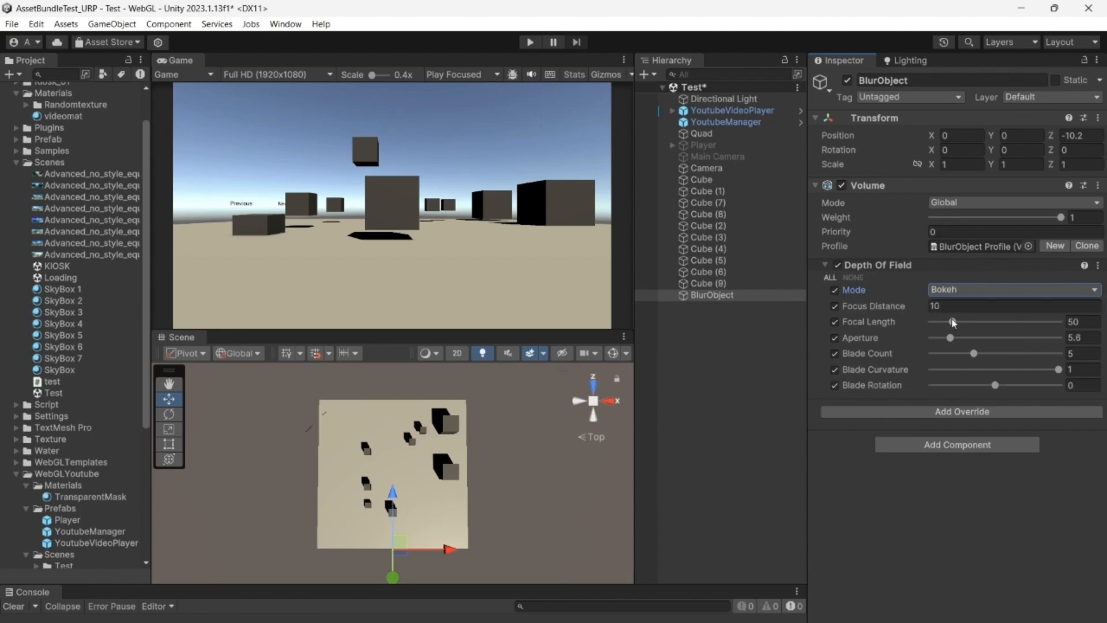
Try a Depth Of Field Focus Distance of 0.1.
left_click(926, 306)
type("38")
key("BackSpace")
key("BackSpace")
type("55.2")
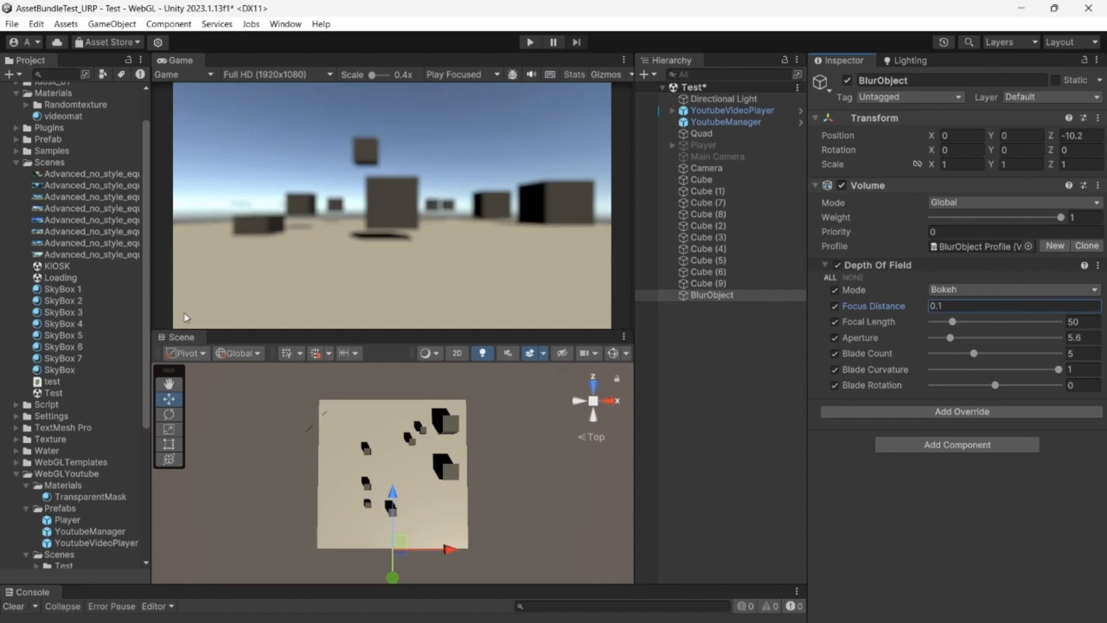
Raise the Focus Distance to about 2.5 and on to about 8.2 to compare the blur.
key("BackSpace")
key("BackSpace")
key("BackSpace")
key("BackSpace")
type("0.1")
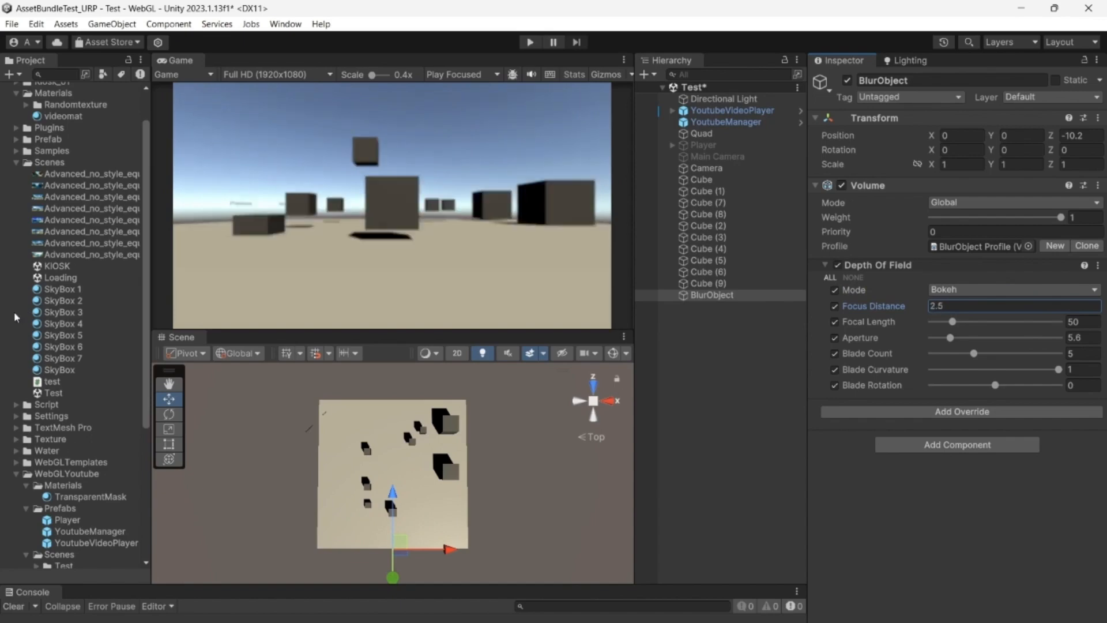
key("BackSpace")
key("BackSpace")
key("BackSpace")
type("3.6")
left_click_drag(22, 304, 56, 293)
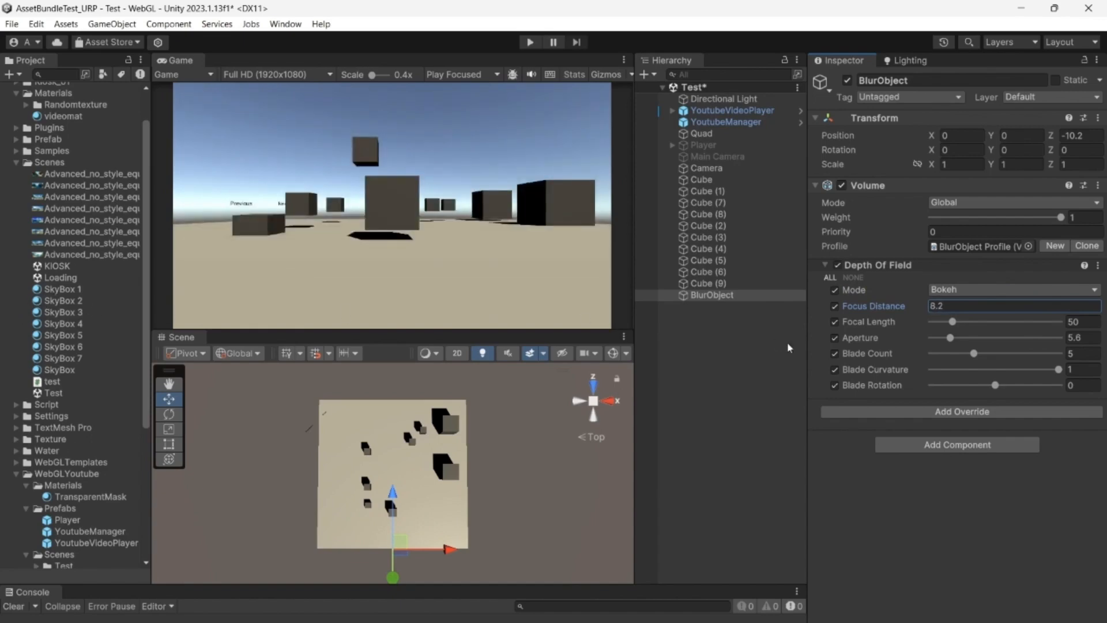
Set the Bokeh Focal Length to about 164 and lower the Focus Distance to about 5.18.
left_click_drag(954, 322, 1000, 321)
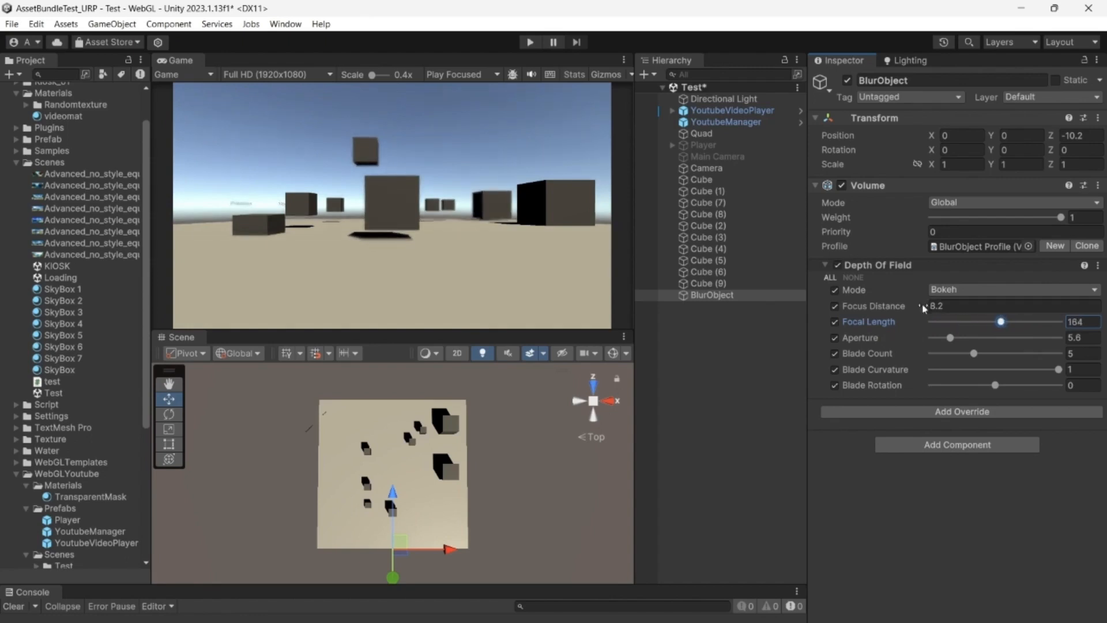
mouse_move(921, 306)
left_mouse_down()
mouse_move(1021, 299)
mouse_move(890, 302)
mouse_move(908, 296)
left_mouse_up()
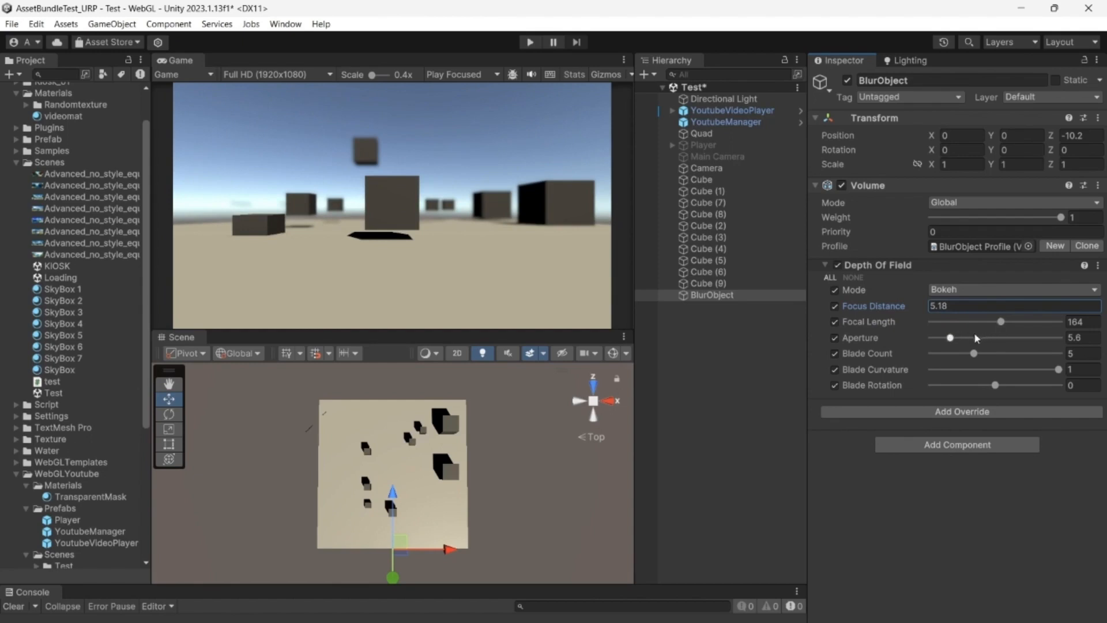
Set the Aperture to about 6.1 and try Focus Distances of about 9.83 and 3.84.
mouse_move(951, 338)
left_mouse_down()
mouse_move(1024, 333)
mouse_move(932, 336)
mouse_move(951, 329)
left_mouse_up()
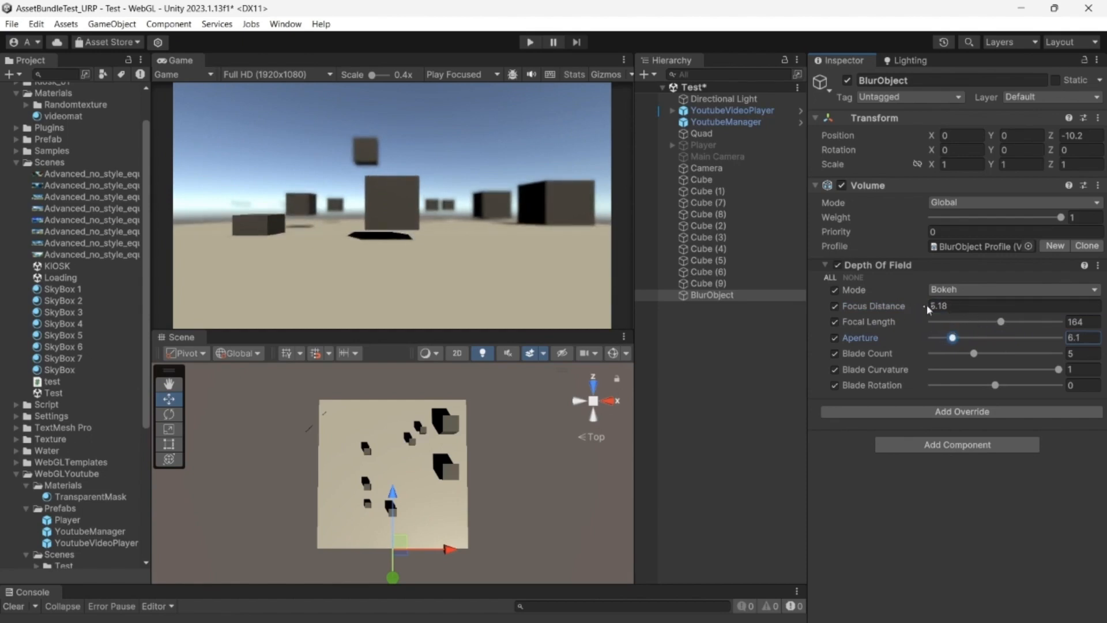
left_click_drag(925, 304, 969, 302)
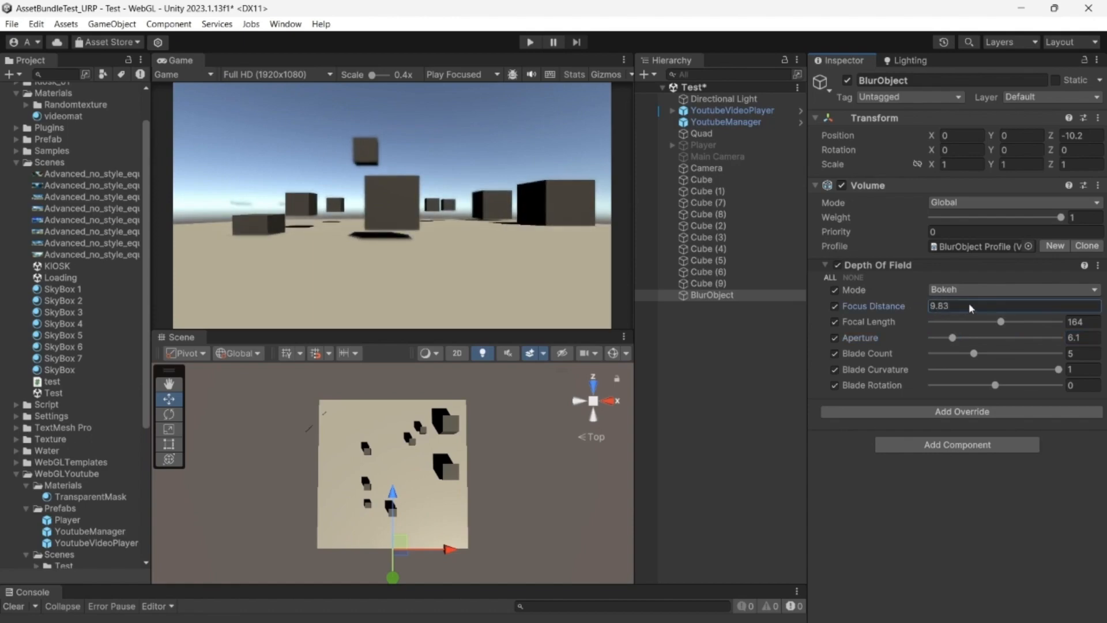
left_click_drag(970, 302, 918, 310)
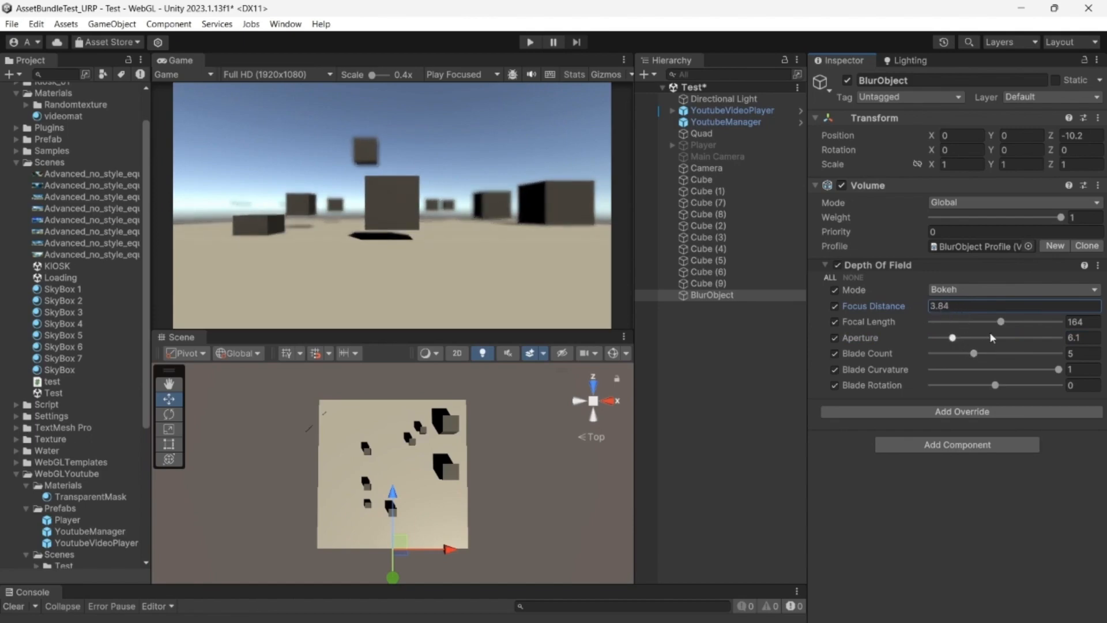
Raise the Aperture to about 22.1 and try Focus Distances of about 7.23 and 2.72.
left_click_drag(952, 338, 1015, 341)
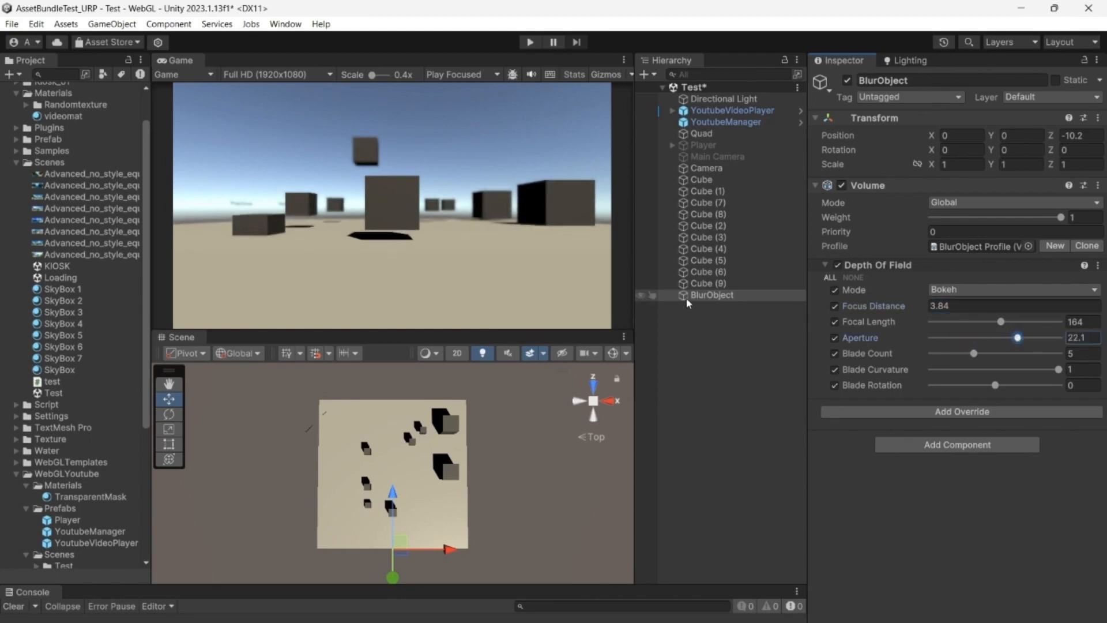
left_click(948, 304)
type("5.57")
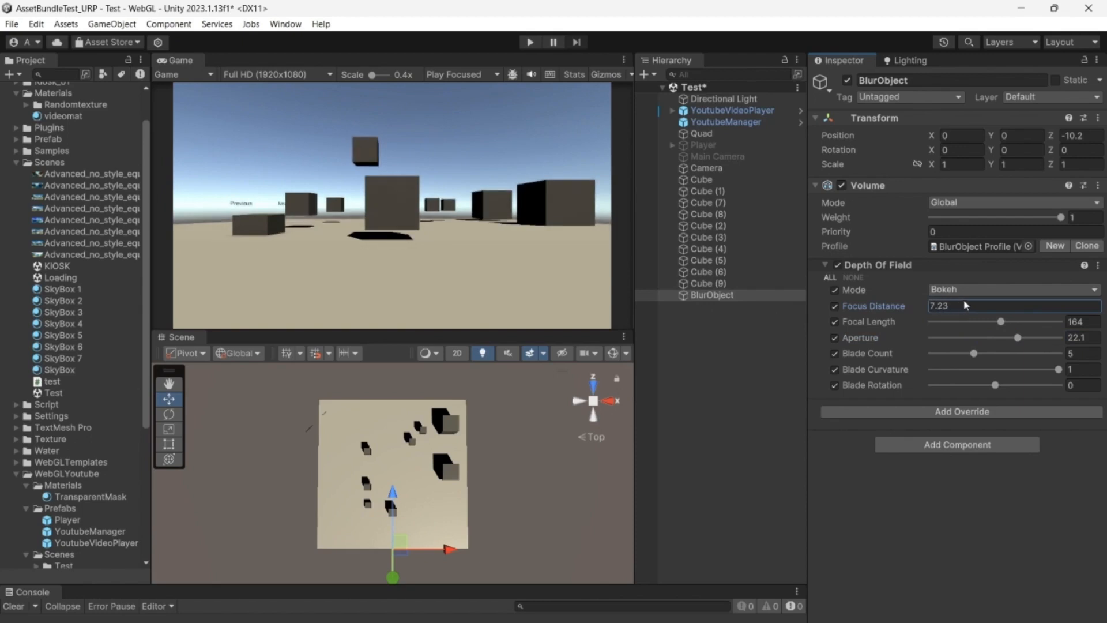
left_click_drag(965, 301, 915, 302)
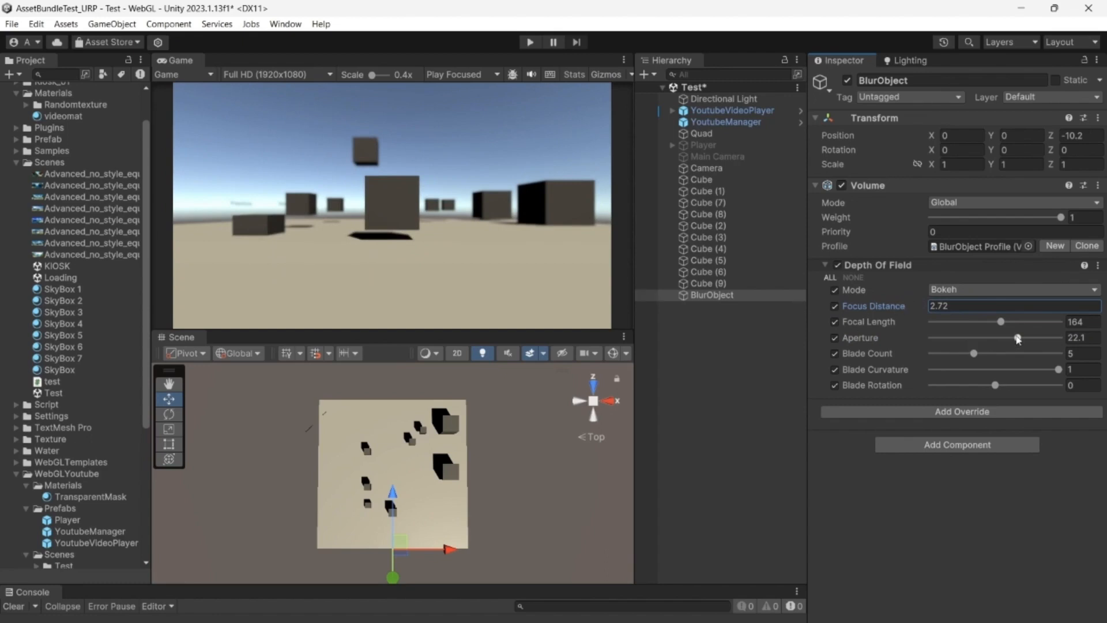
Set BlurObject's Depth Of Field Aperture to about 8.1 and its Focus Distance to about 3.75.
left_click_drag(1018, 339, 962, 338)
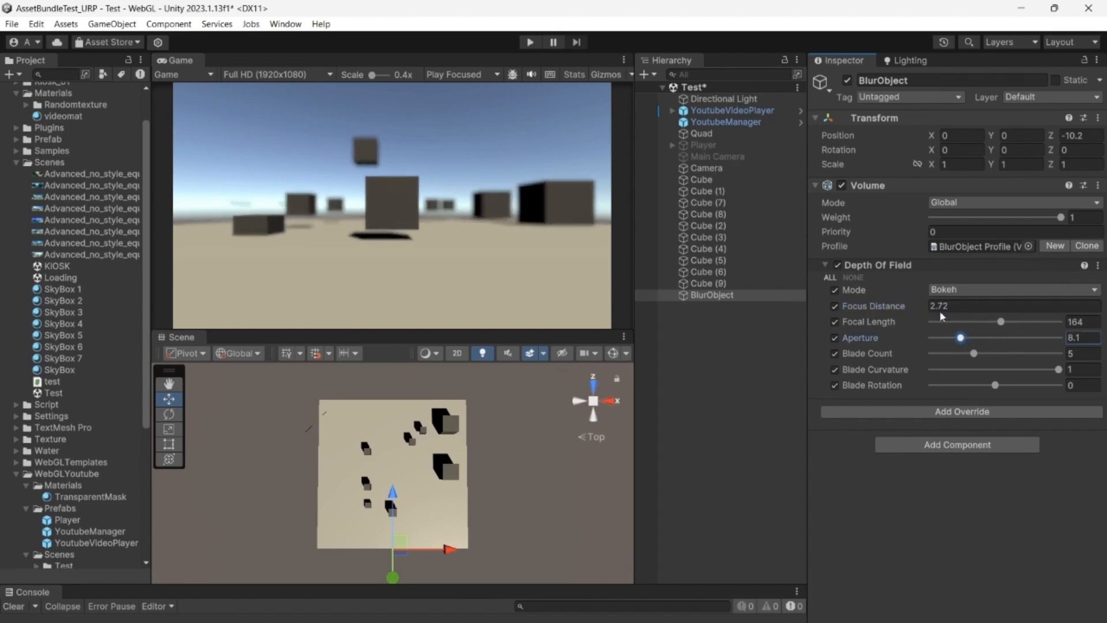
mouse_move(925, 303)
left_mouse_down()
mouse_move(908, 306)
mouse_move(934, 305)
left_mouse_up()
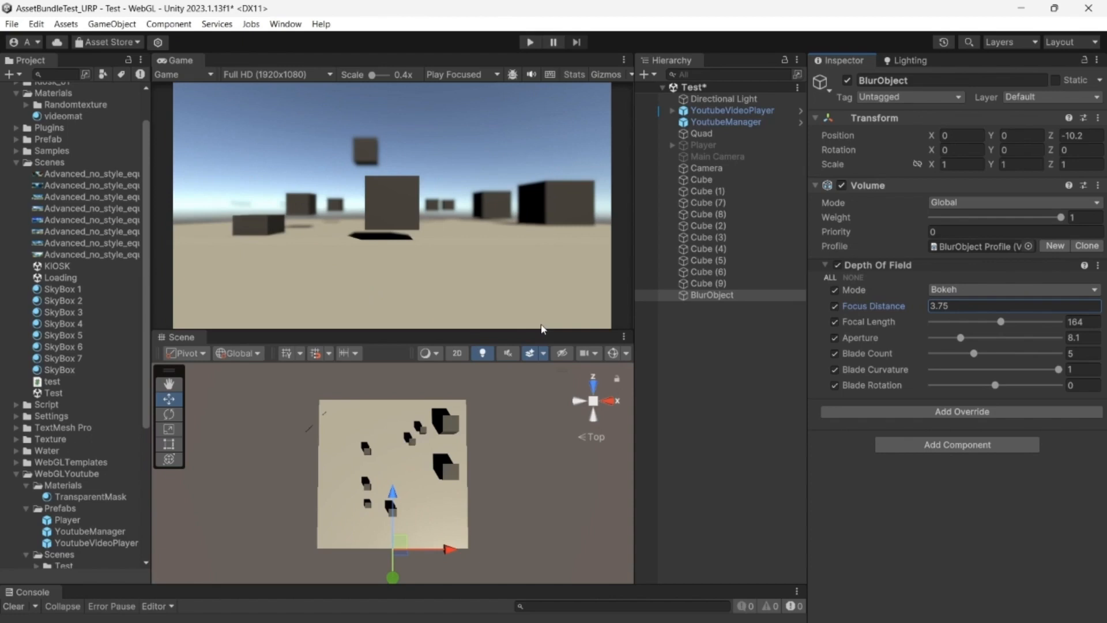
left_click(716, 296)
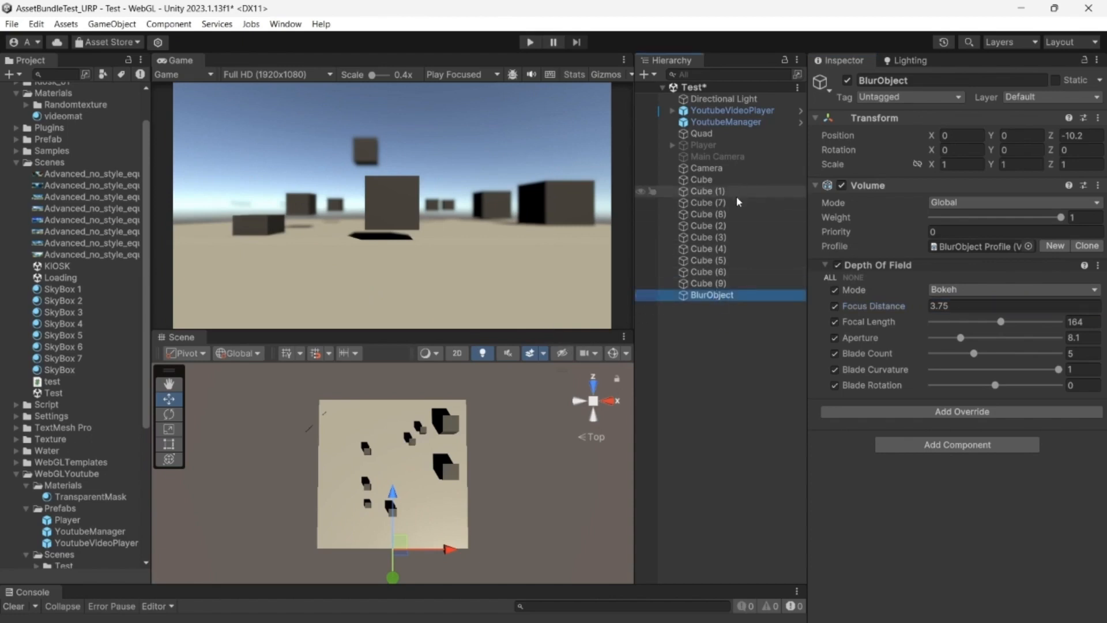